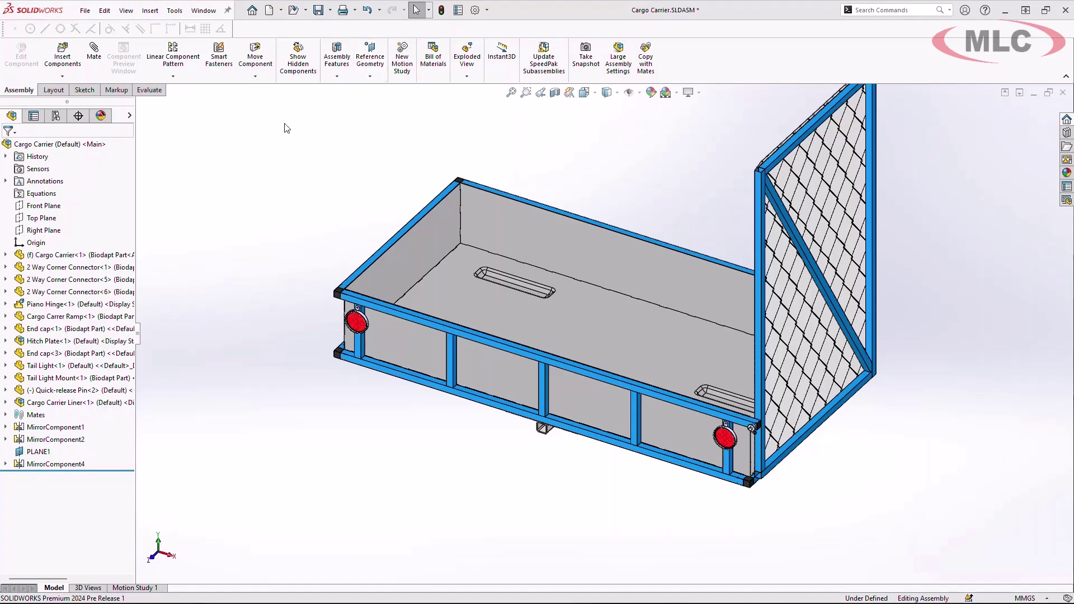
# Step: Switch the assembly to the Frame display state and list the open documents
pyautogui.rightClick(134, 116)
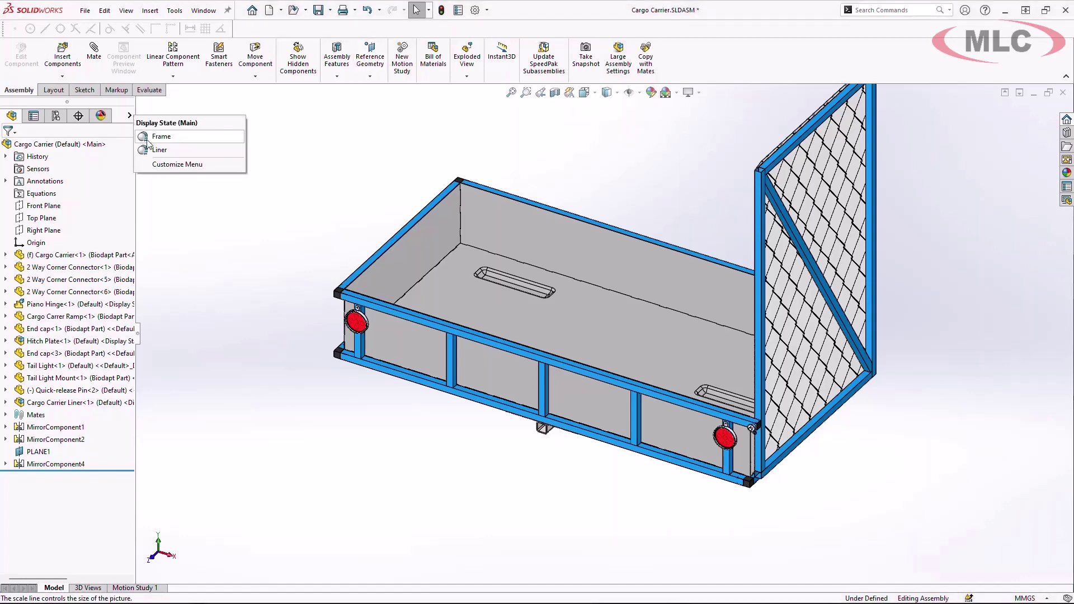
pyautogui.click(148, 137)
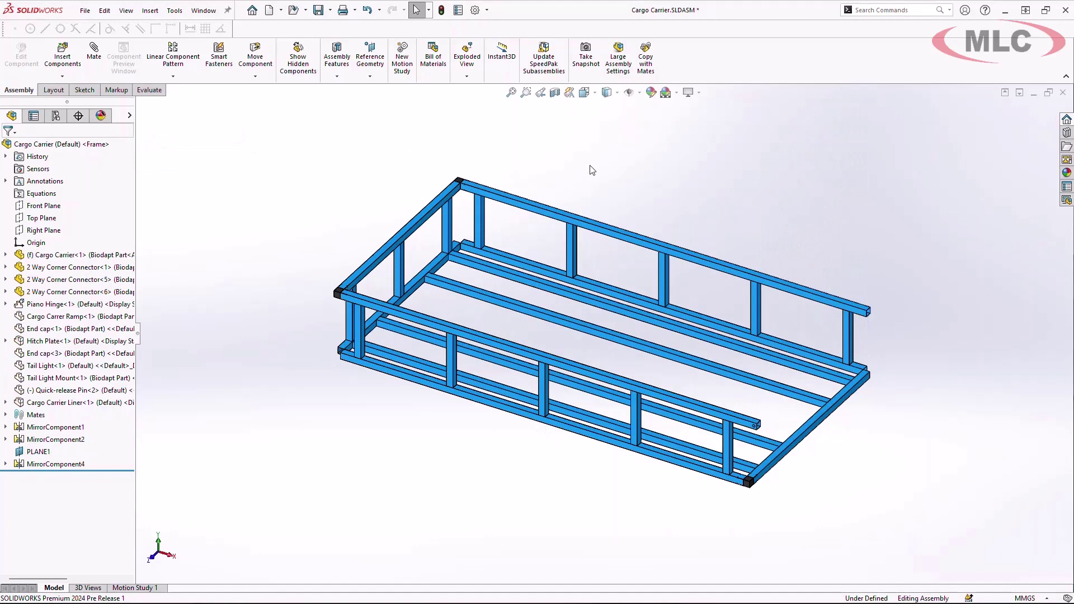
pyautogui.hotkey('ctrl', 'Tab')
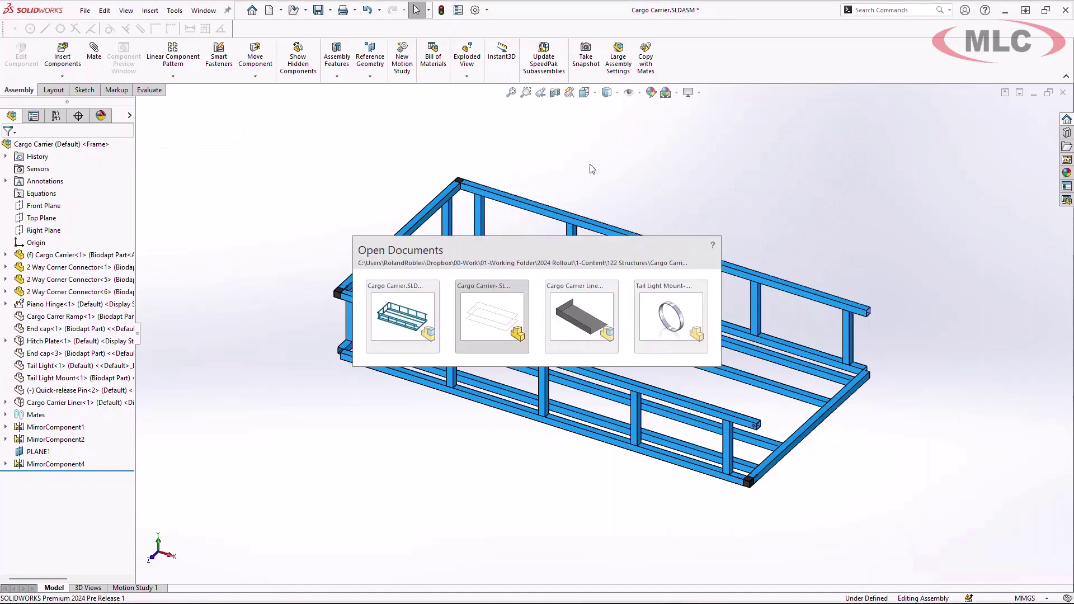
# Step: In Cargo Carrier part, add primary members along the eight rectangle edges using Al TUBE 1.25 SQR x 0.058 WALL
pyautogui.click(499, 309)
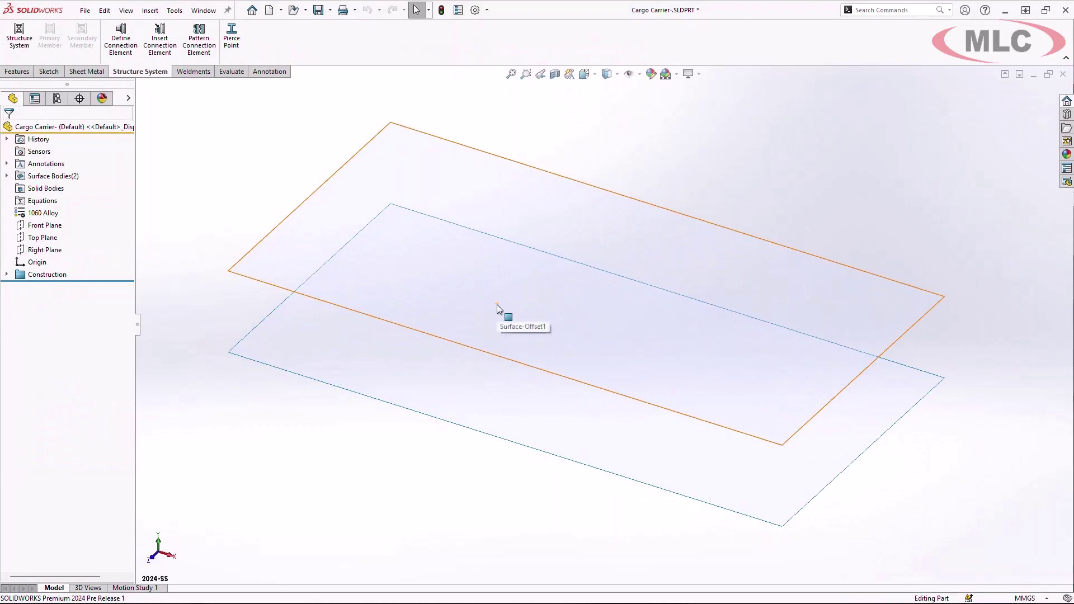
pyautogui.click(19, 36)
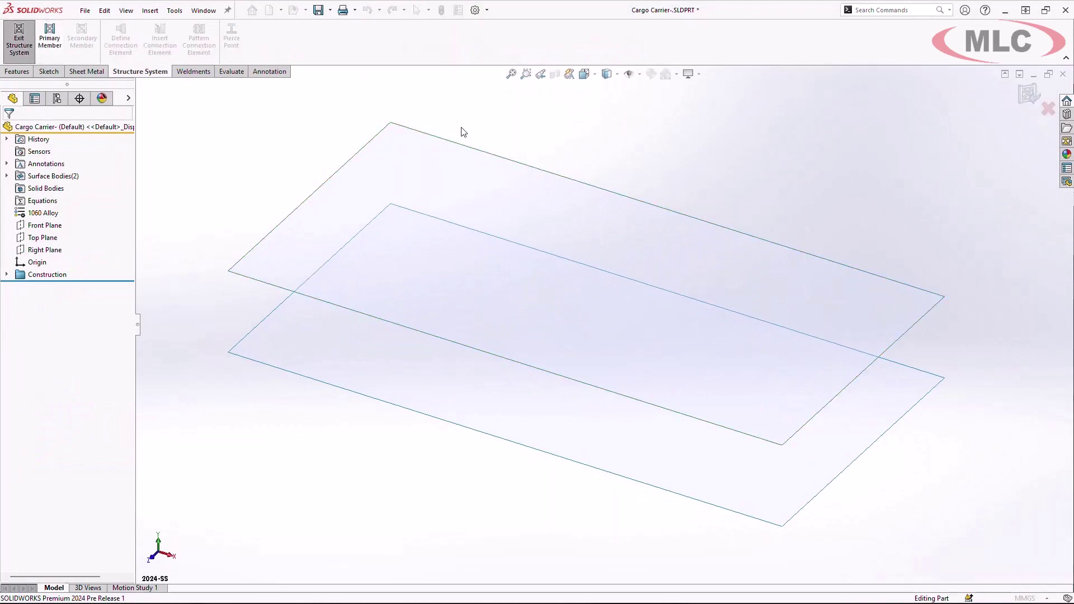
pyautogui.click(50, 36)
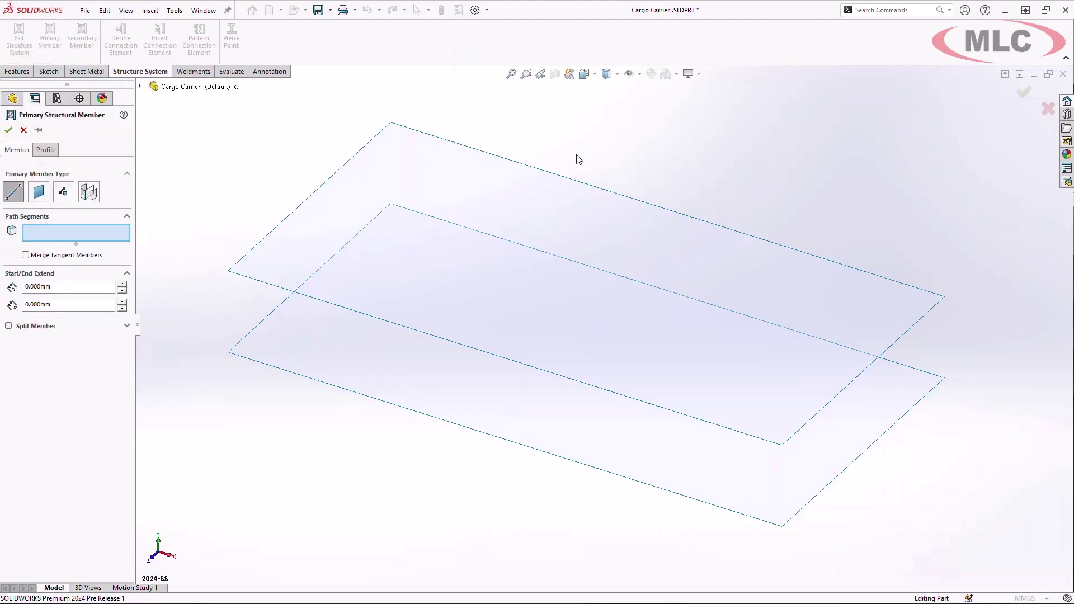
pyautogui.scroll(3, 569, 269)
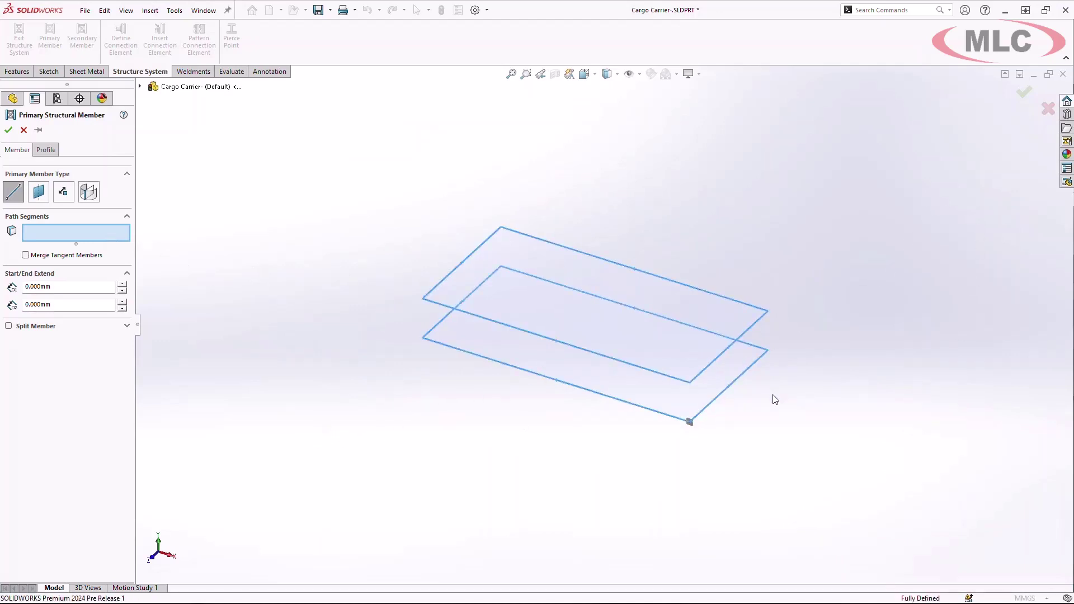
pyautogui.click(47, 150)
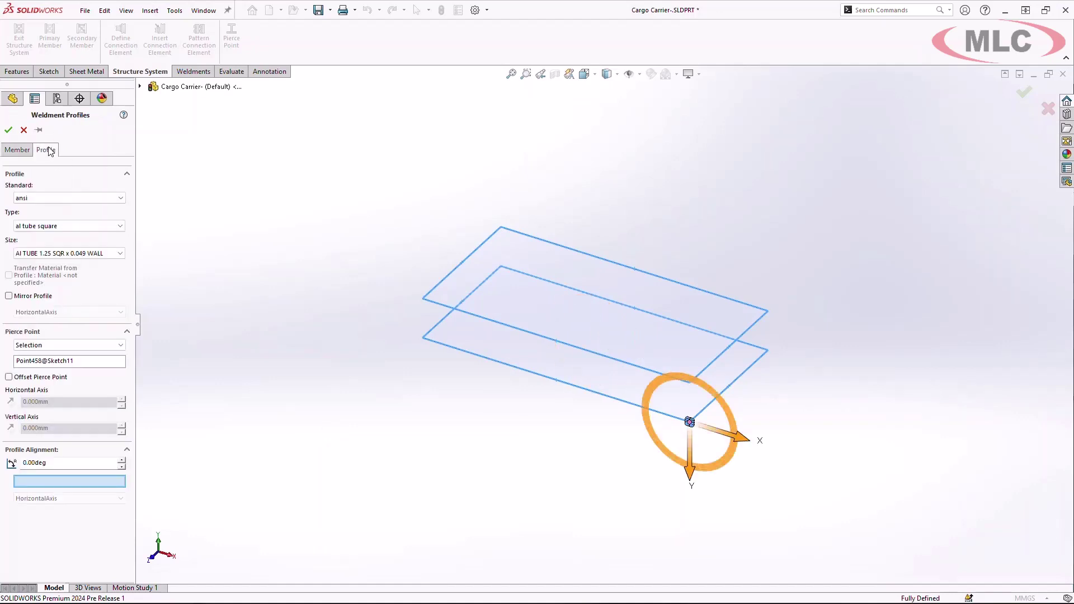
pyautogui.click(78, 254)
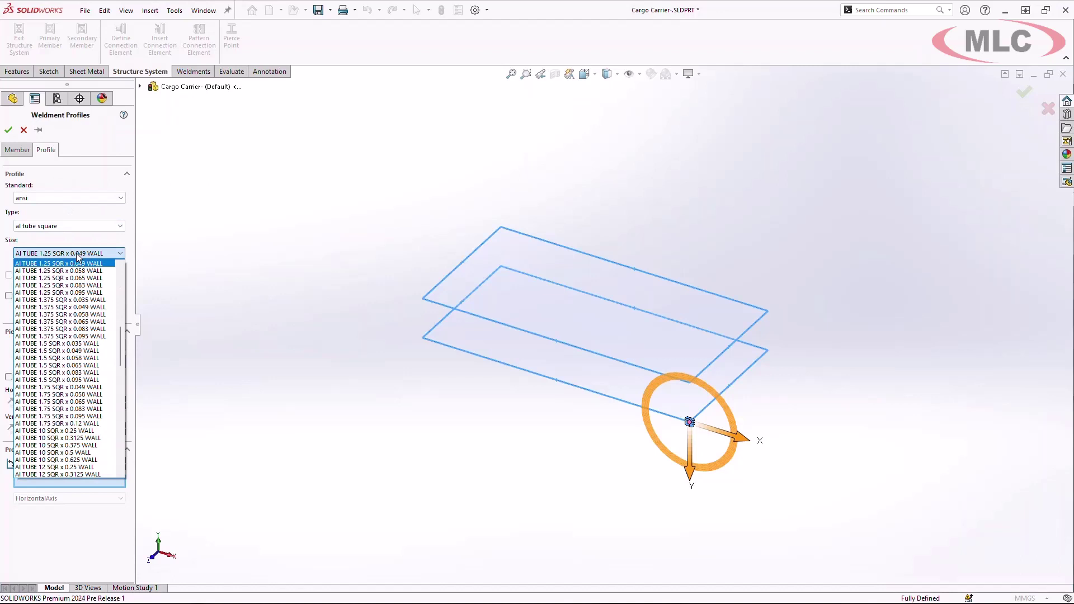
pyautogui.click(79, 273)
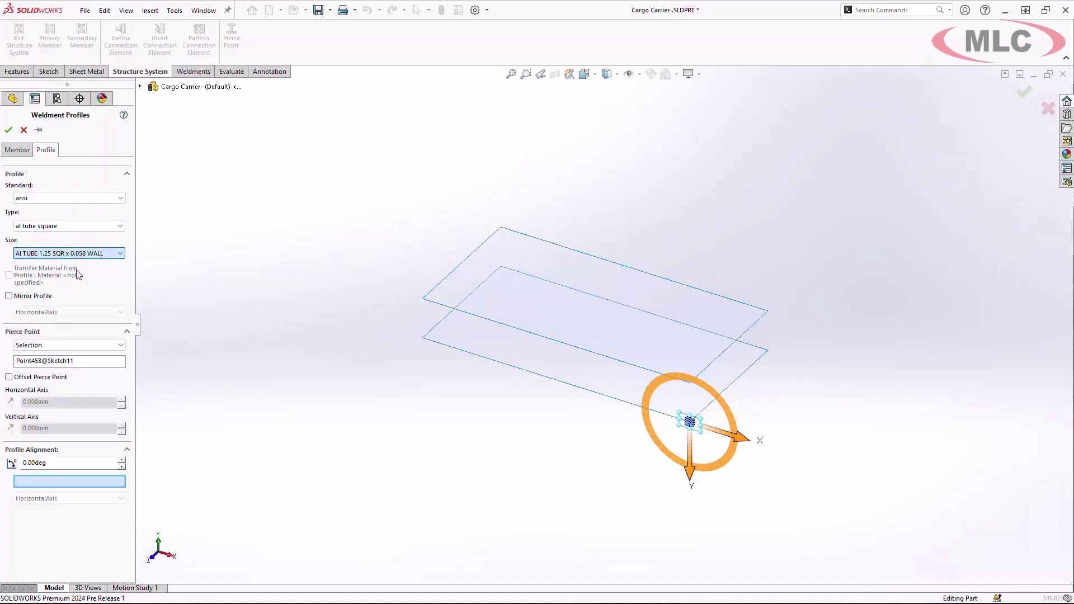
pyautogui.click(25, 155)
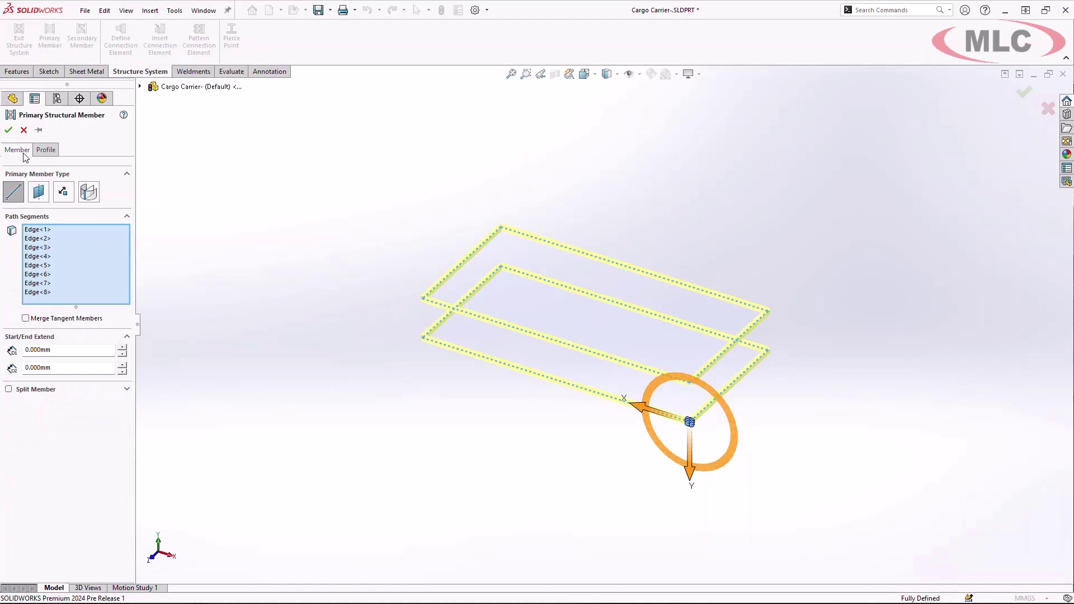
# Step: Accept the primary tube members and display the reference planes, origin and sketch
pyautogui.click(9, 129)
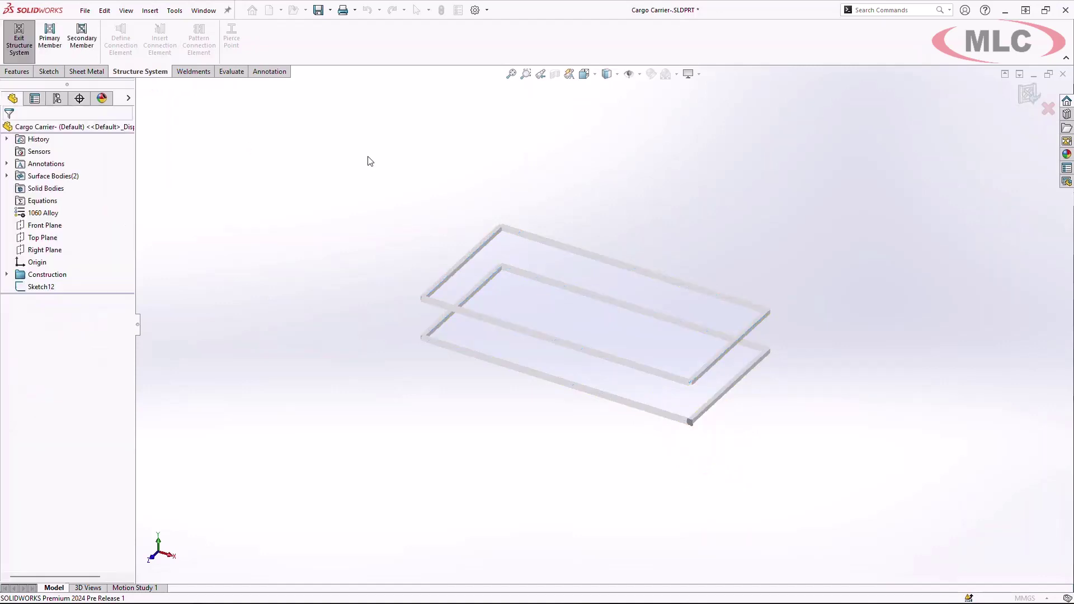
pyautogui.scroll(-2, 786, 386)
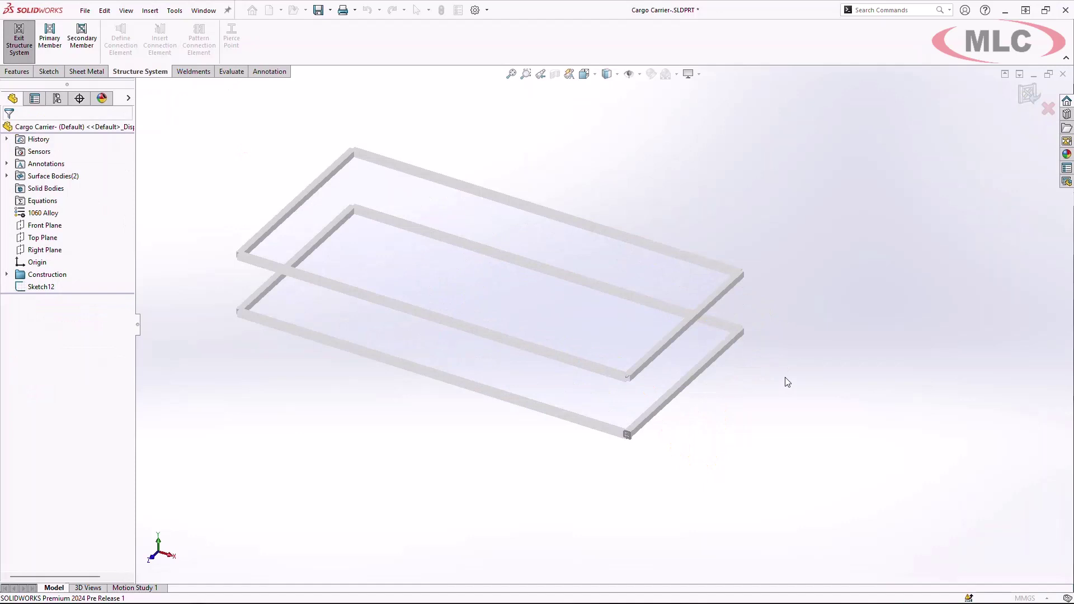
pyautogui.hotkey('ctrl', 'shift', 'p')
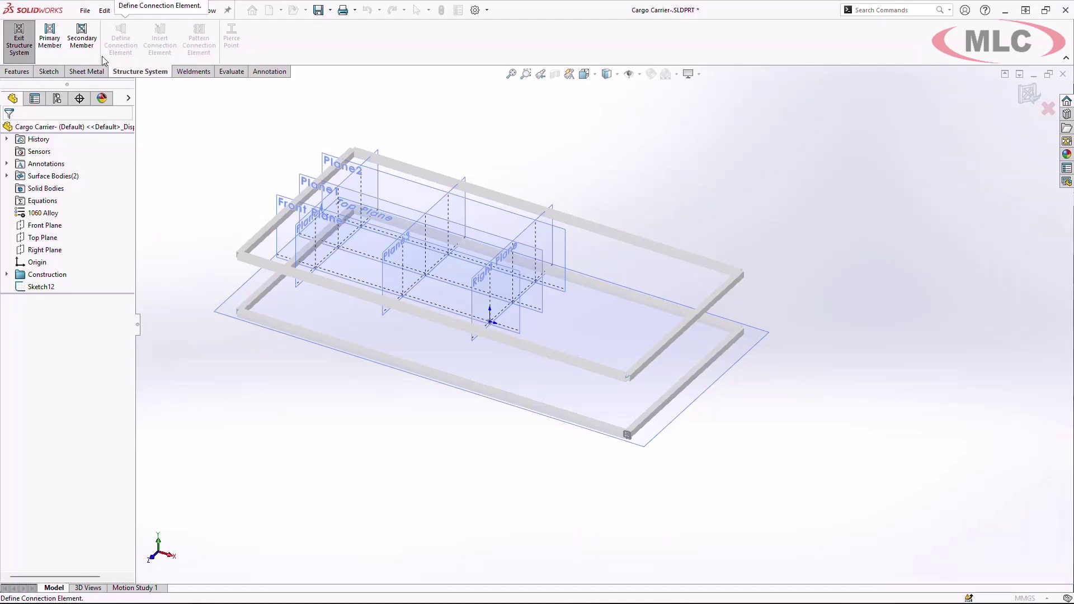
# Step: Start a secondary member placed at Front Plane, Plane1, Plane2, Plane4, Plane3 and Right Plane
pyautogui.click(82, 42)
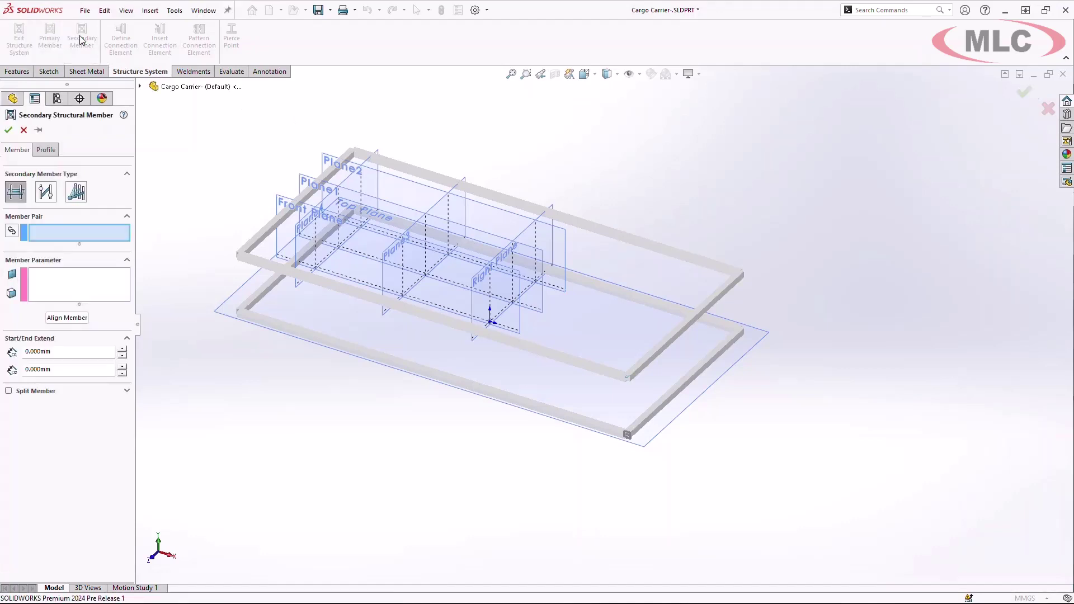
pyautogui.click(57, 285)
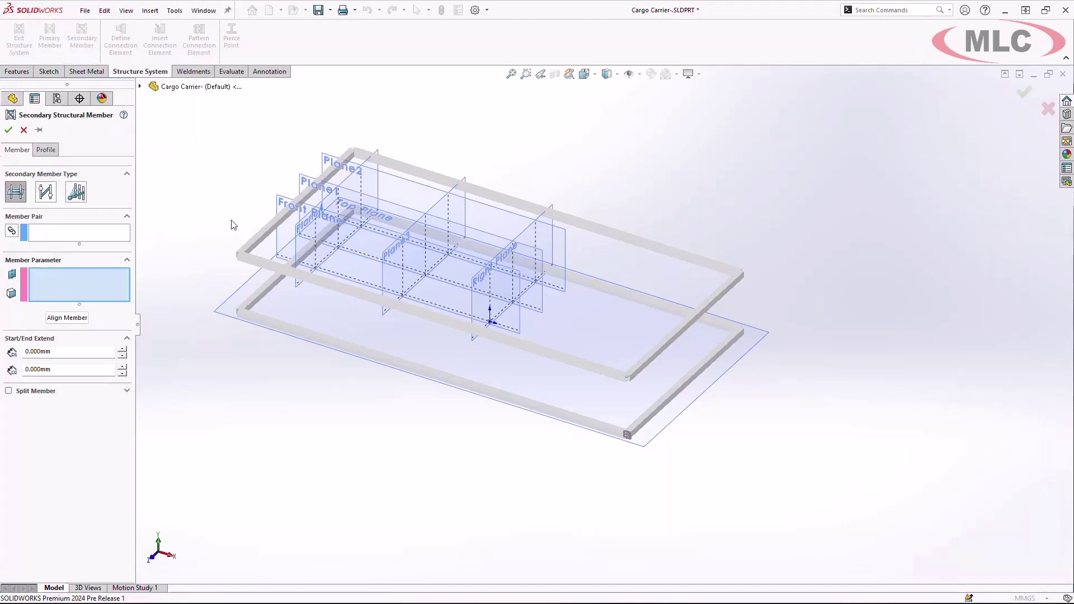
pyautogui.click(280, 201)
pyautogui.click(310, 179)
pyautogui.click(365, 164)
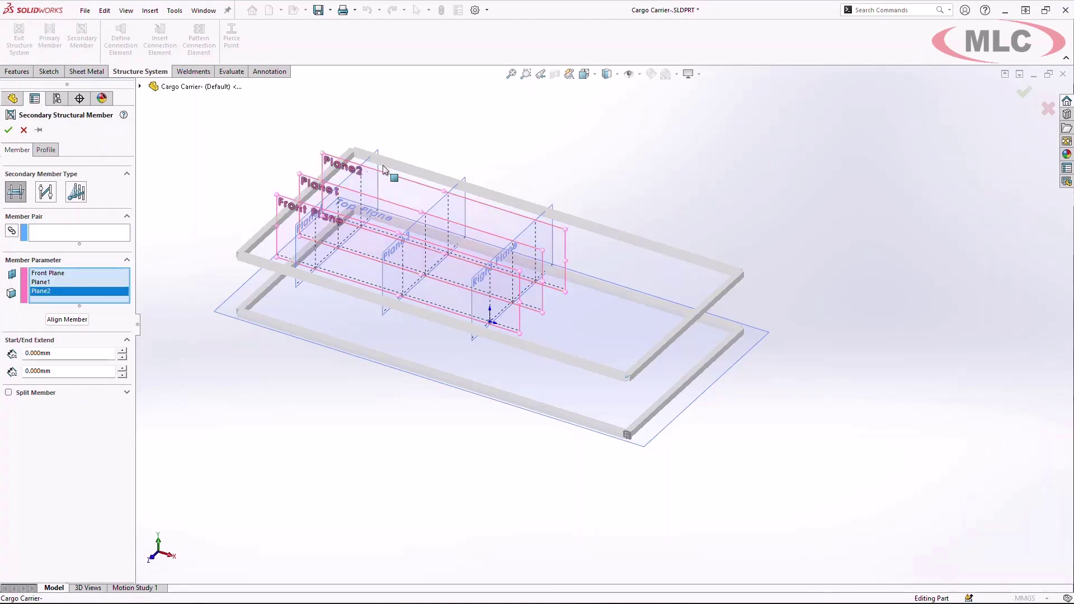
pyautogui.click(371, 166)
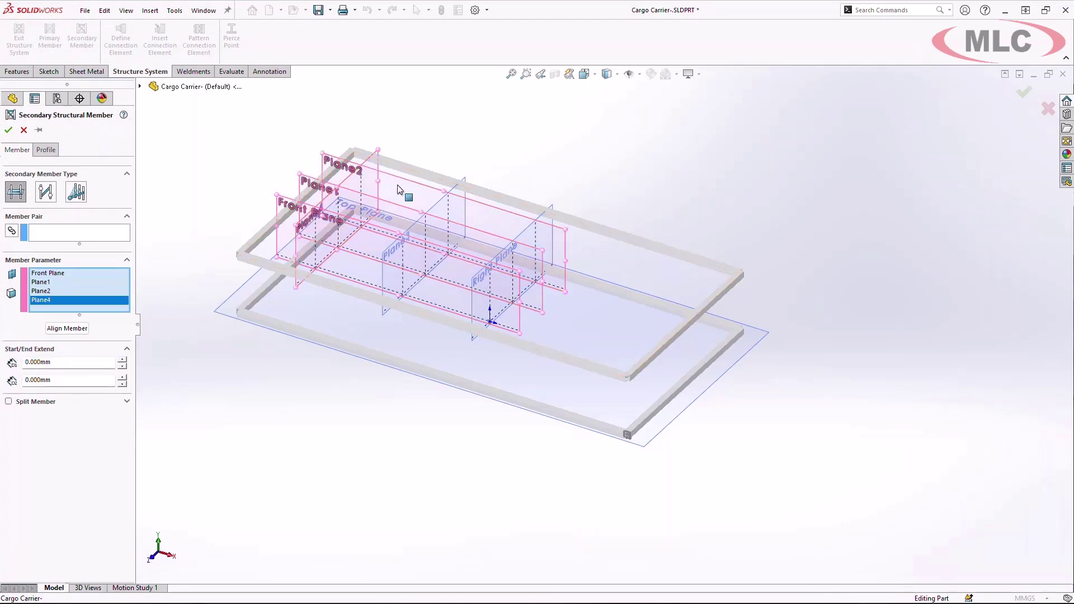
pyautogui.click(446, 212)
pyautogui.click(541, 217)
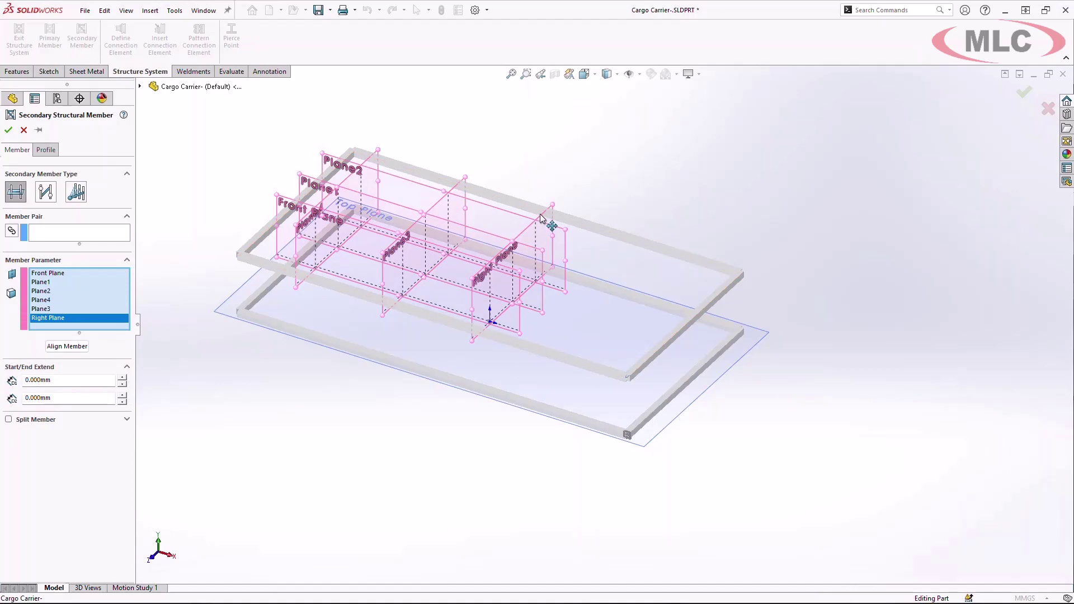
# Step: Pair frame rails 7/3, 1/3 and 6/2 for the secondary members and accept them
pyautogui.click(76, 235)
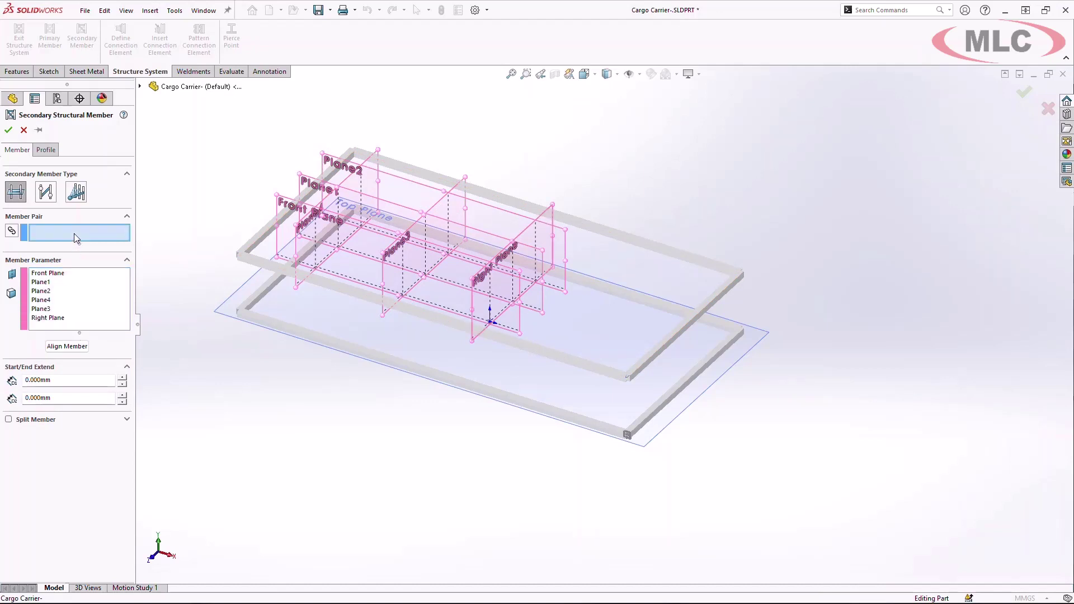
pyautogui.click(270, 232)
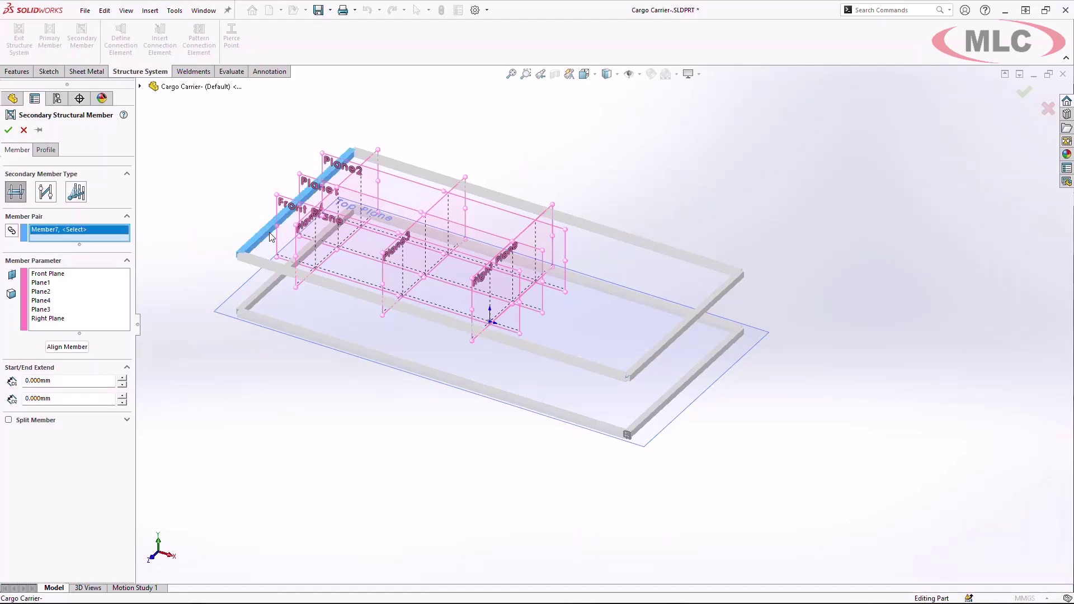
pyautogui.click(266, 290)
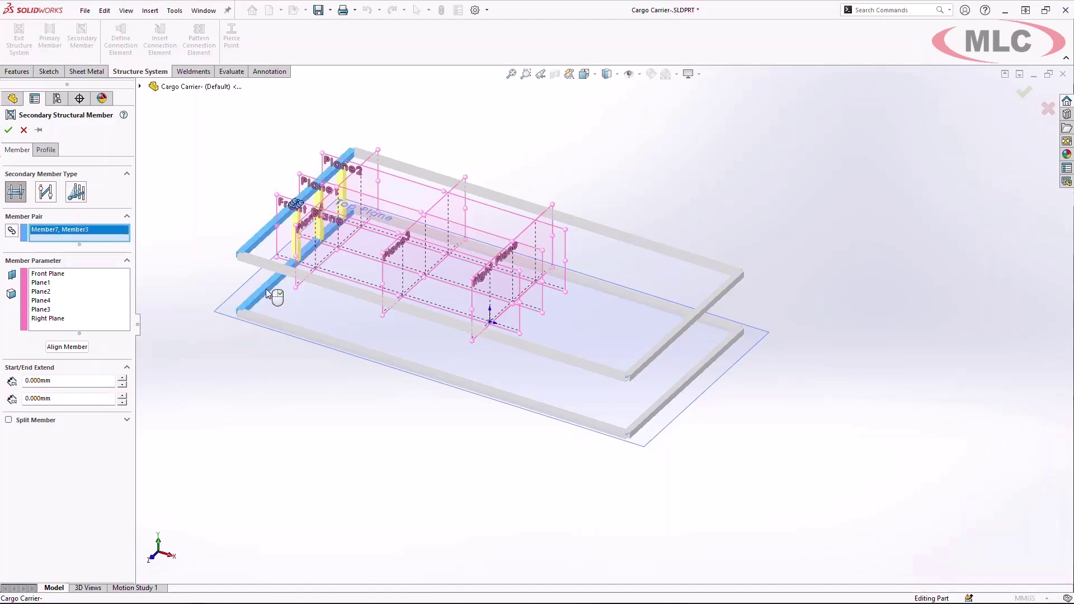
pyautogui.click(695, 382)
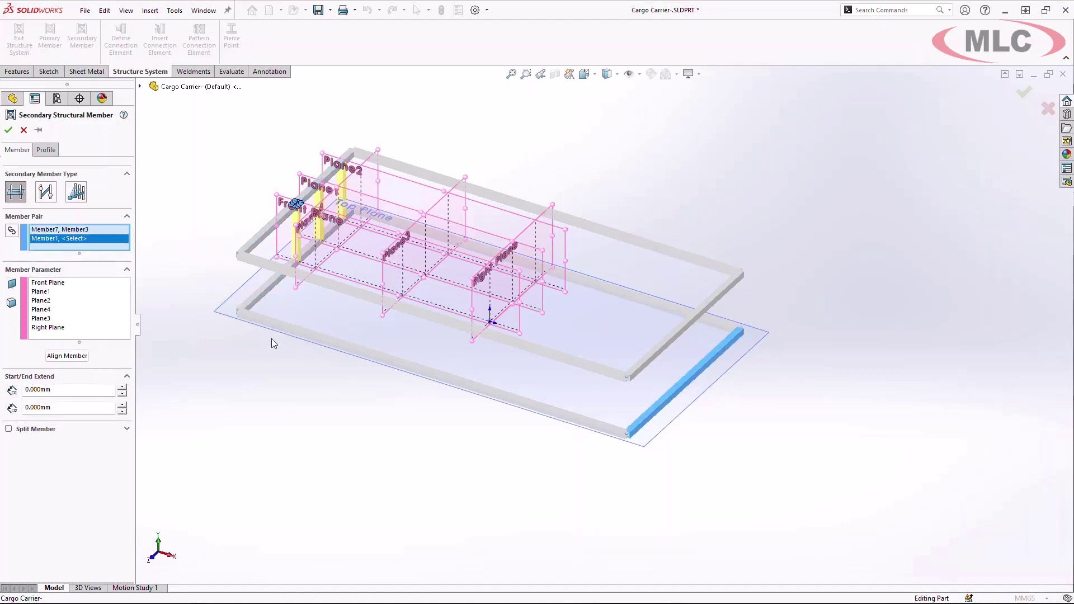
pyautogui.click(260, 294)
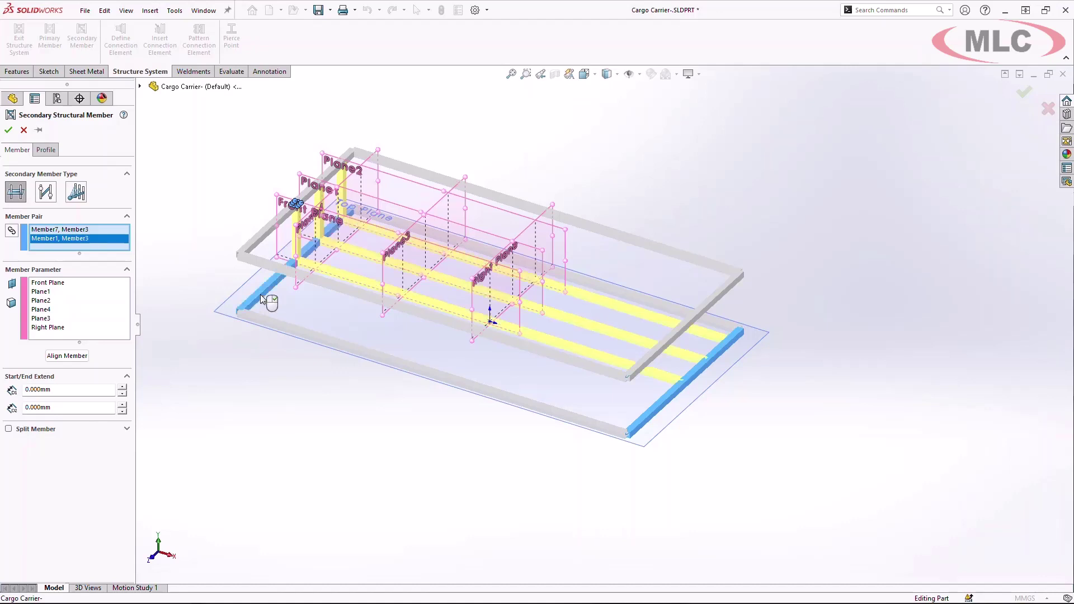
pyautogui.click(621, 242)
pyautogui.click(623, 294)
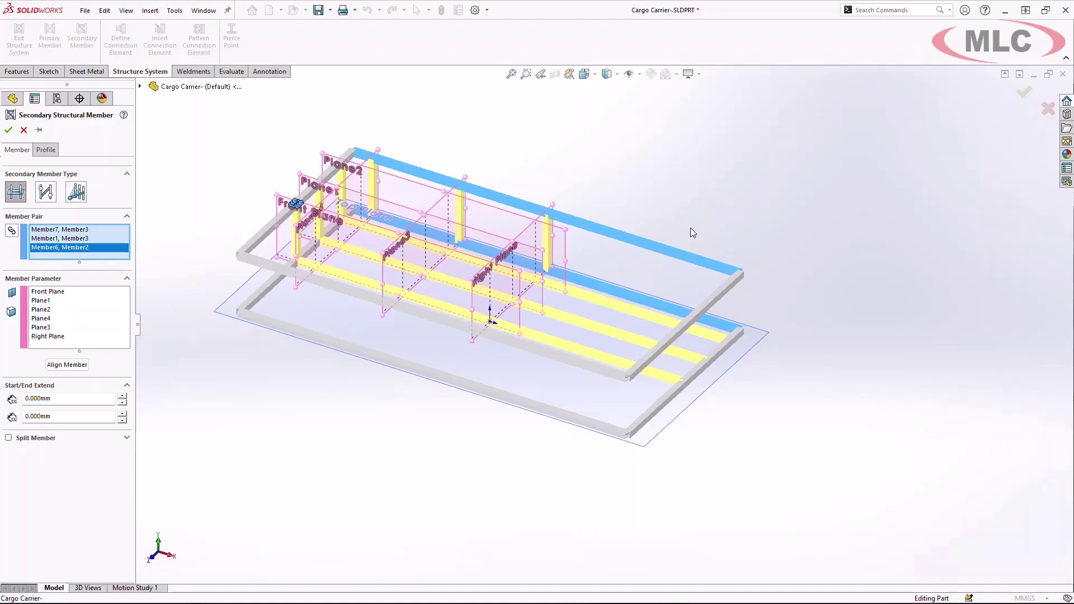
pyautogui.click(8, 130)
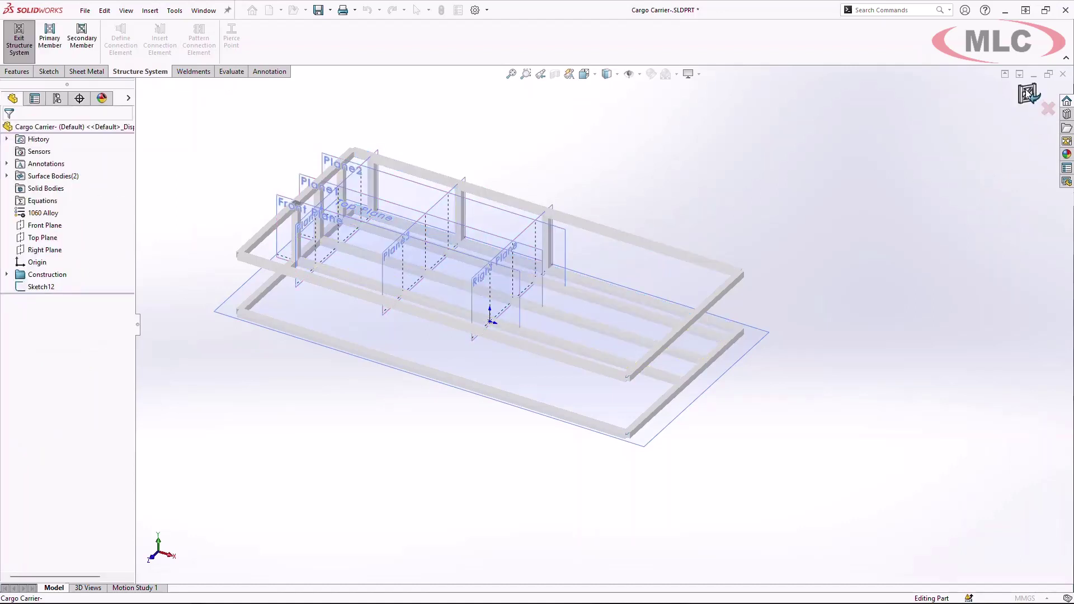
# Step: In Corner Management, group the eight similar two-member corners into Corner Group2
pyautogui.click(1011, 100)
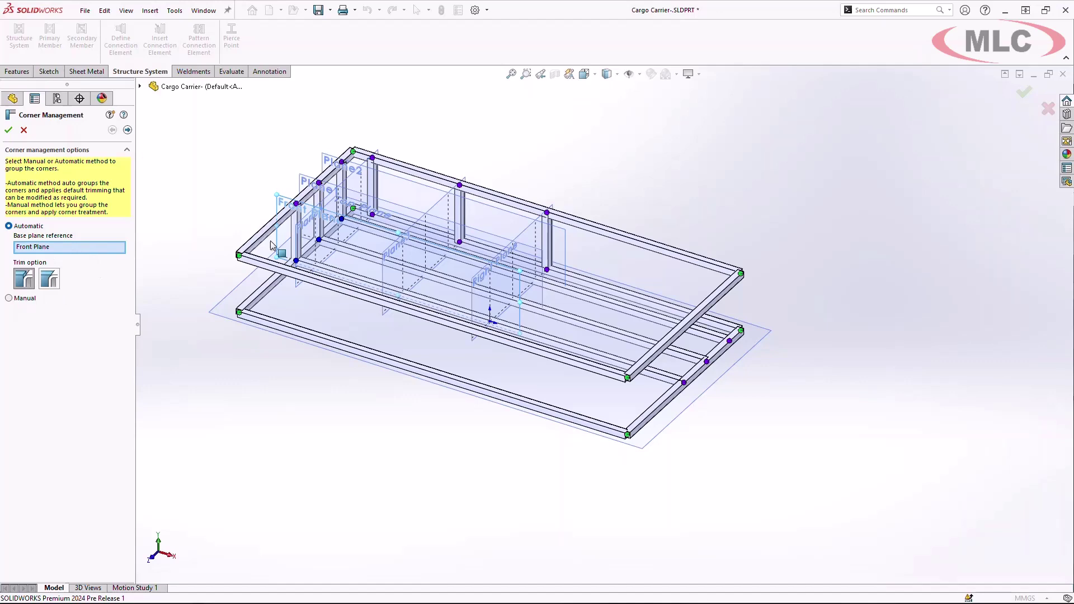
pyautogui.scroll(5, 356, 177)
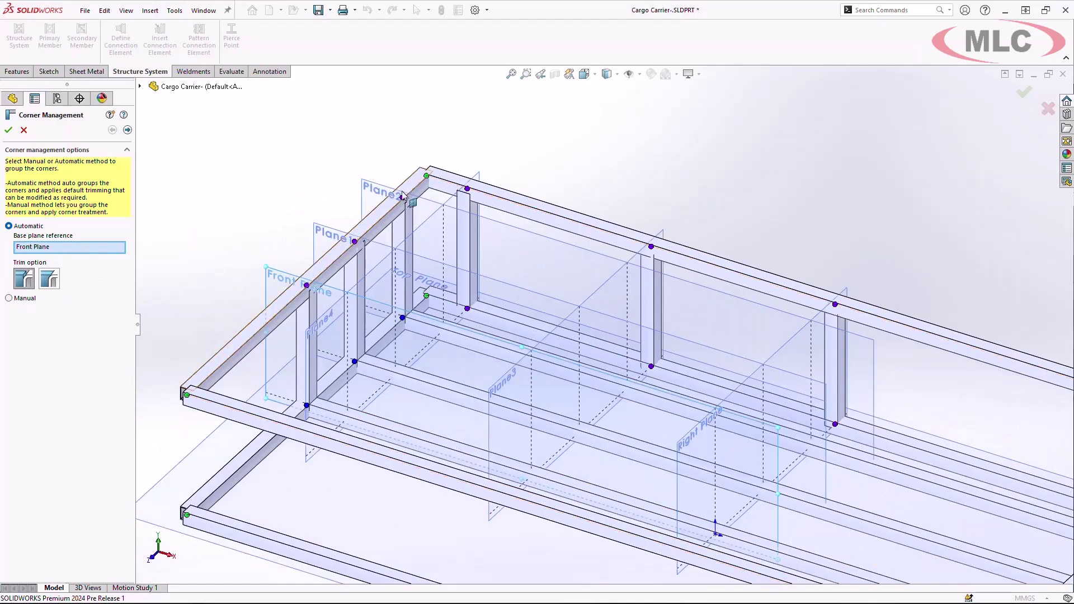
pyautogui.click(127, 131)
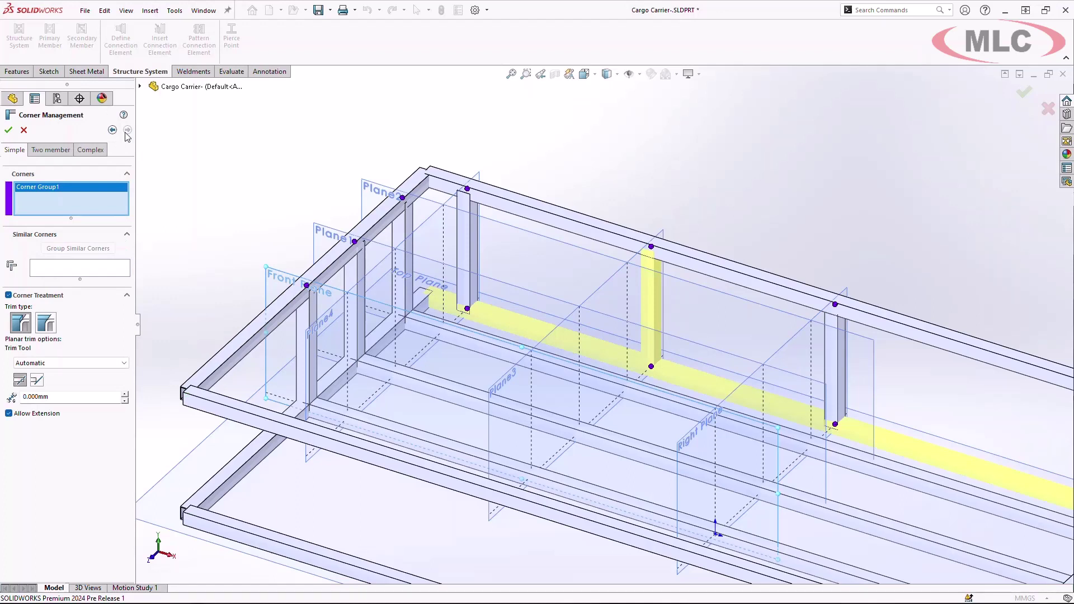
pyautogui.click(50, 150)
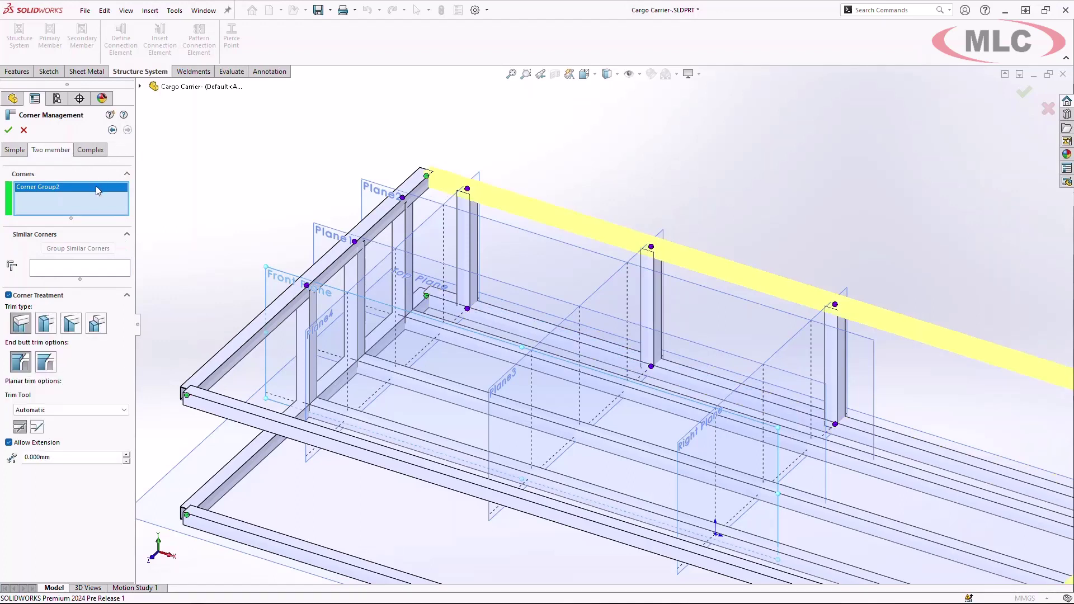
pyautogui.click(38, 191)
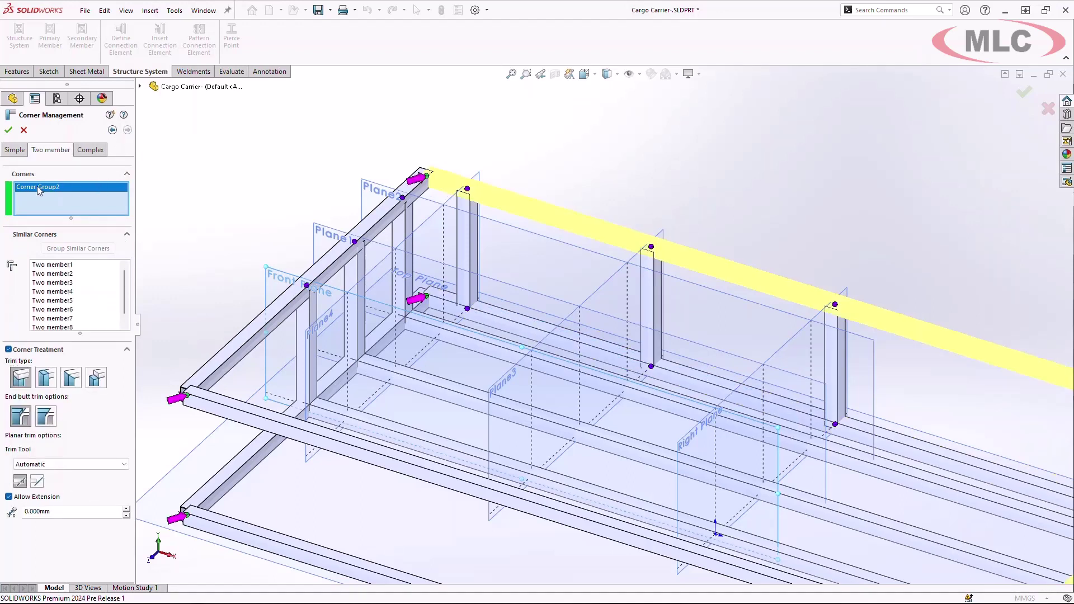
pyautogui.rightClick(59, 265)
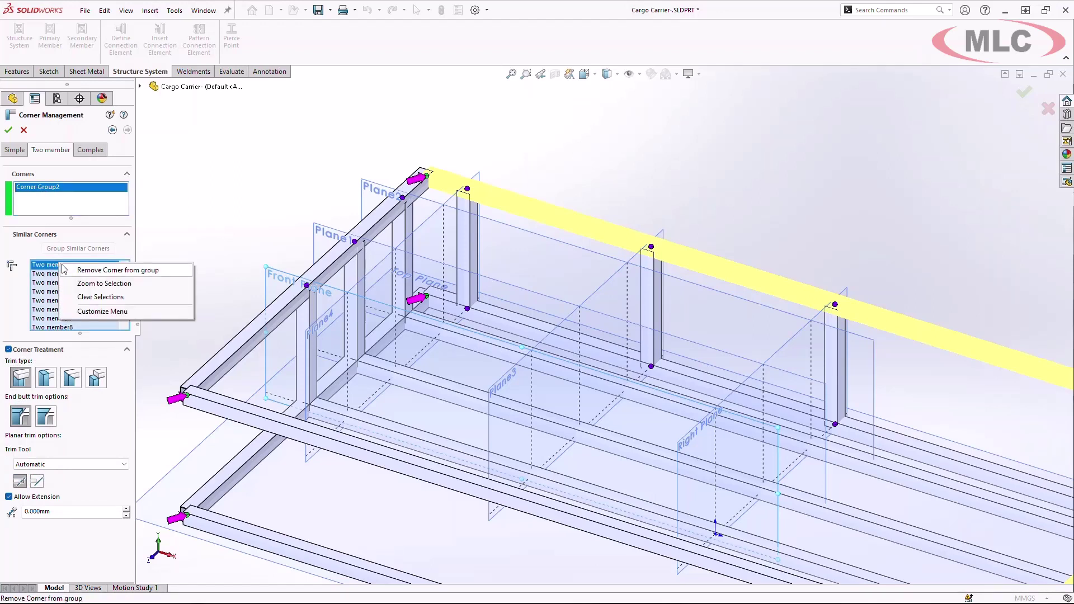
# Step: Zoom to the first similar corner and try a 10 mm corner extension
pyautogui.click(114, 284)
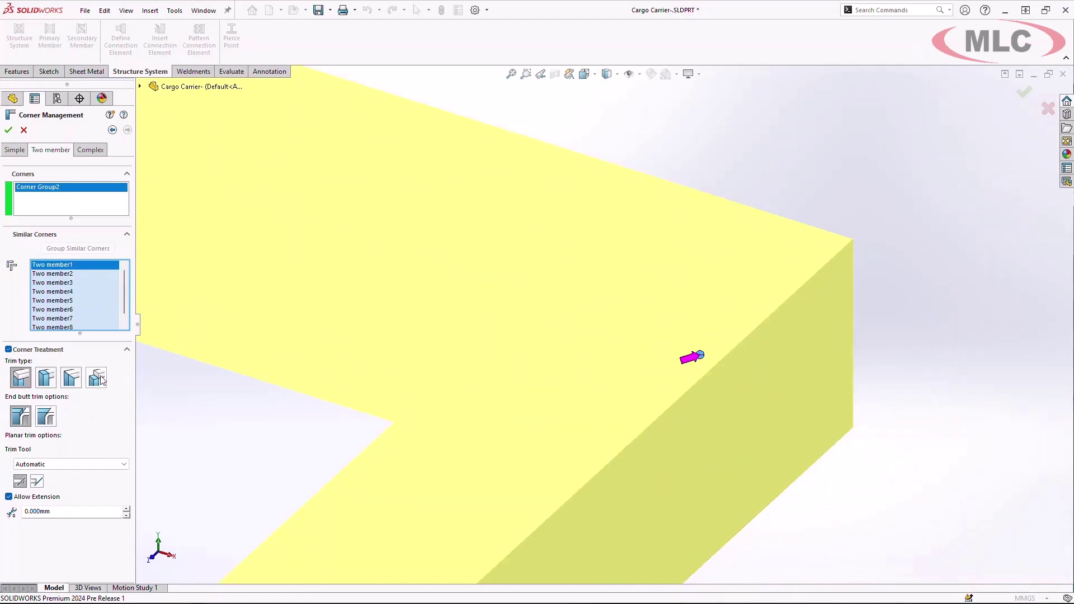
pyautogui.click(75, 512)
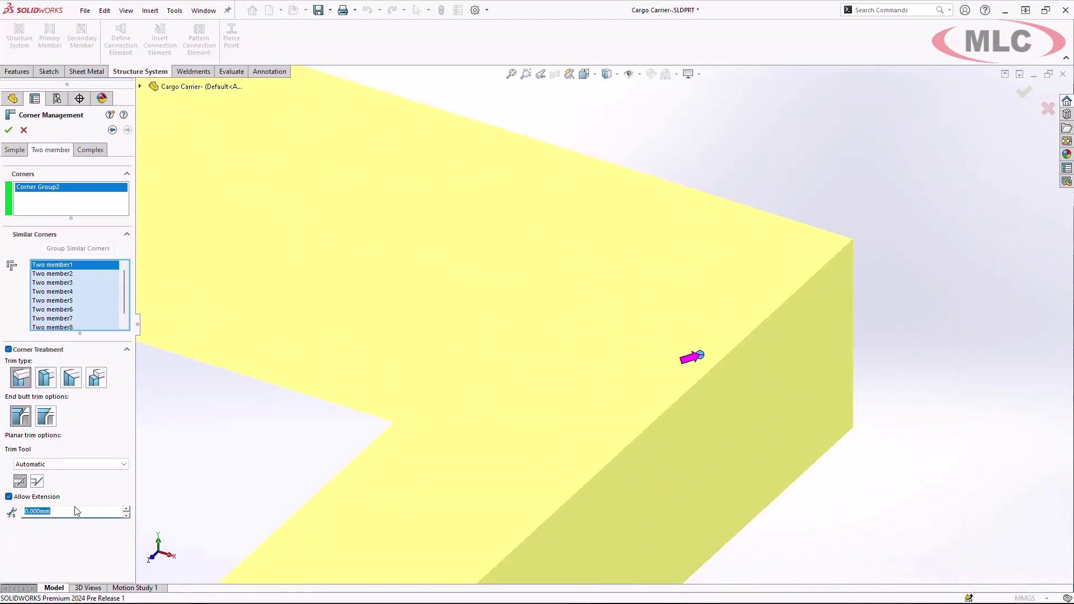
pyautogui.write('10')
pyautogui.press('Return')
pyautogui.scroll(-3, 592, 407)
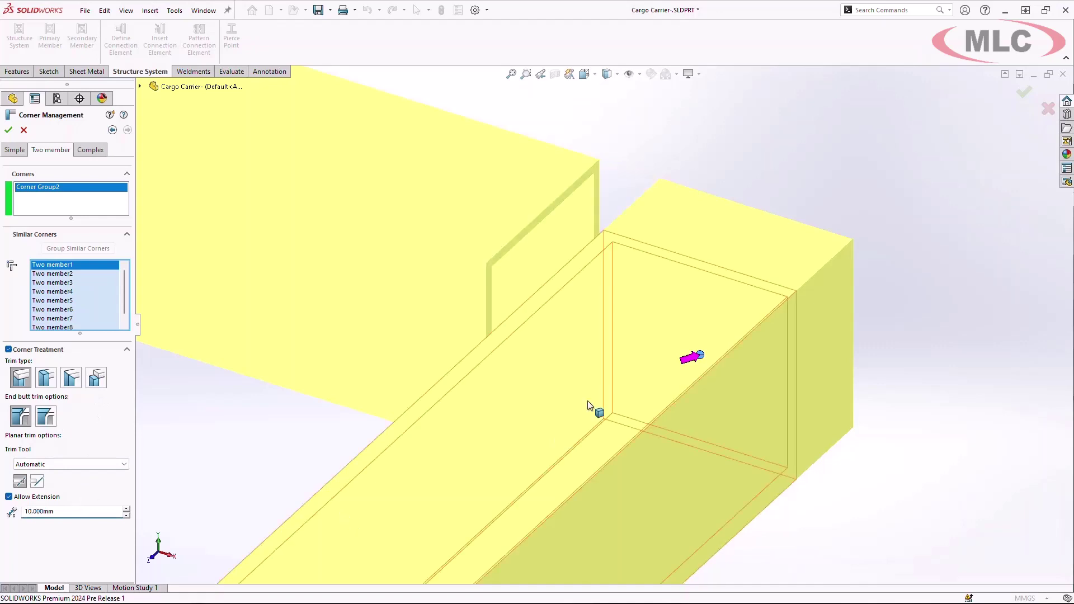
pyautogui.moveTo(591, 407); pyautogui.dragTo(627, 439, button='middle')
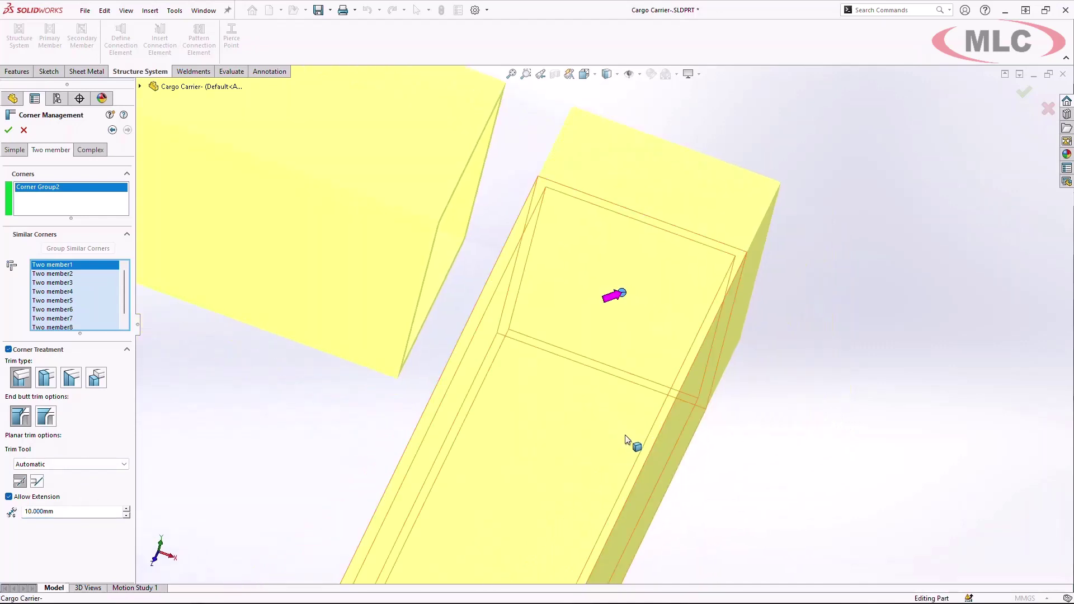
# Step: Compare trim styles, then apply an open corner with 0 mm extension
pyautogui.click(44, 379)
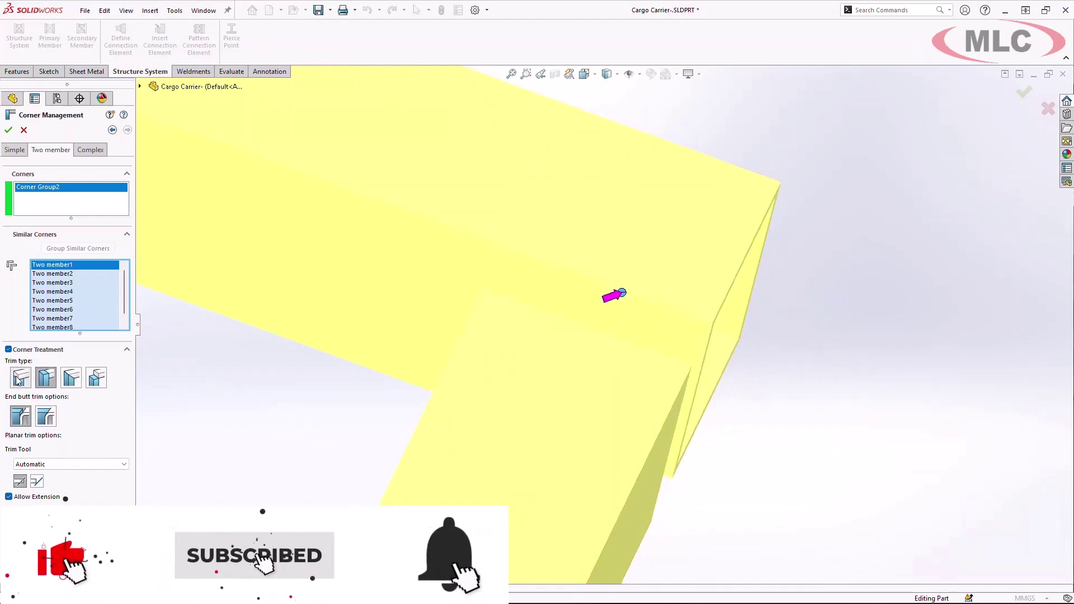
pyautogui.click(72, 380)
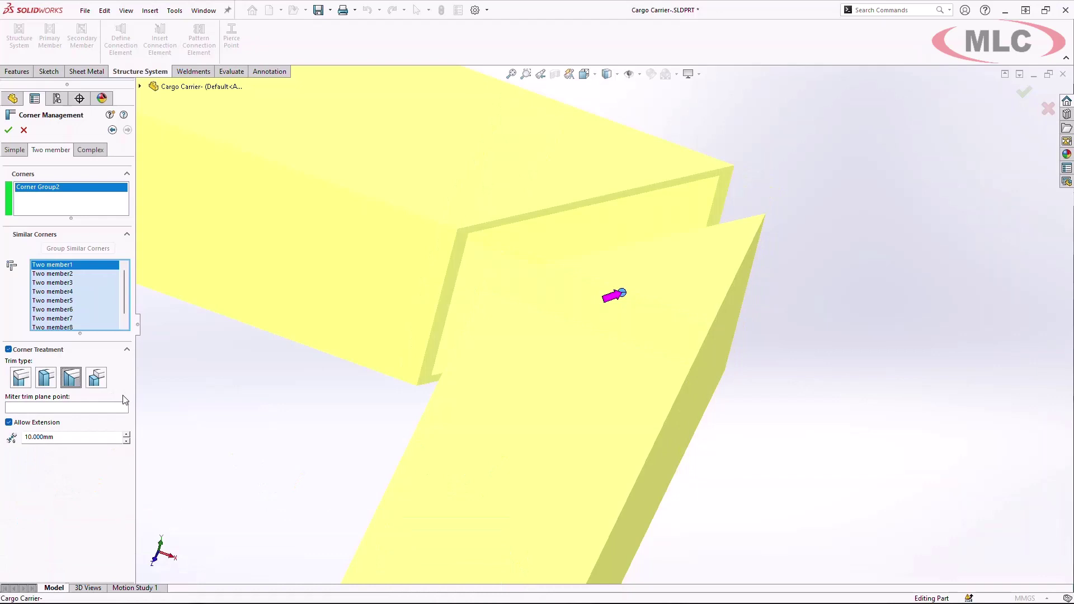
pyautogui.click(96, 379)
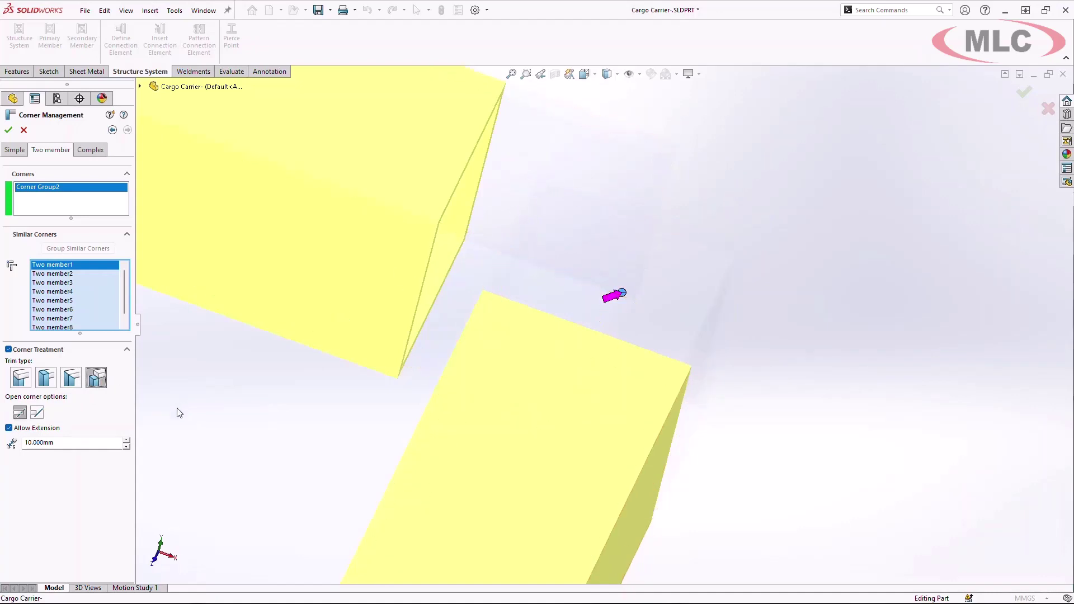
pyautogui.click(87, 446)
pyautogui.write('0')
pyautogui.press('Return')
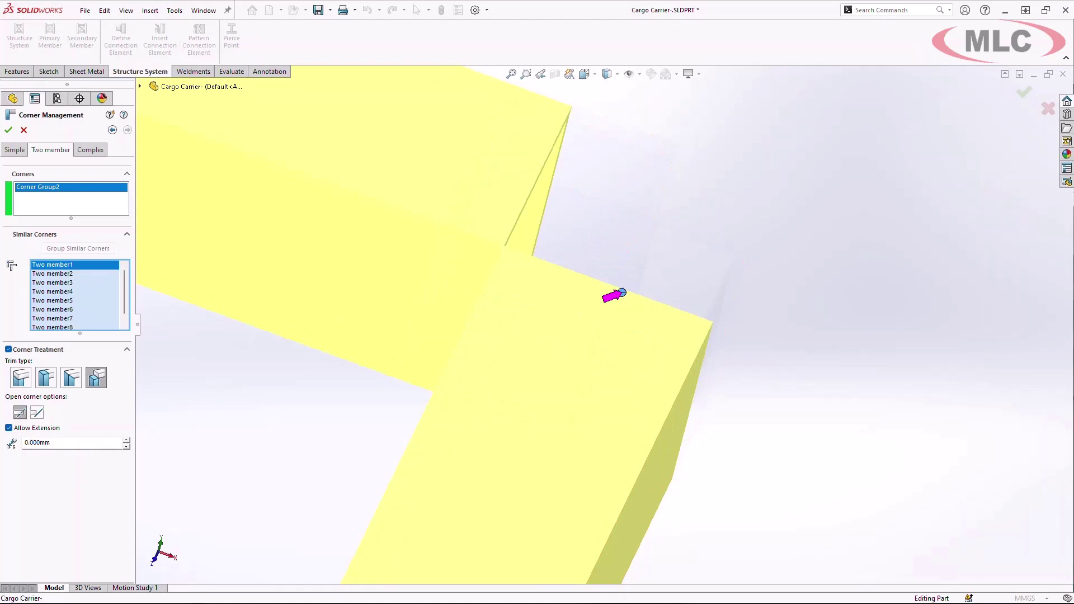
pyautogui.click(8, 130)
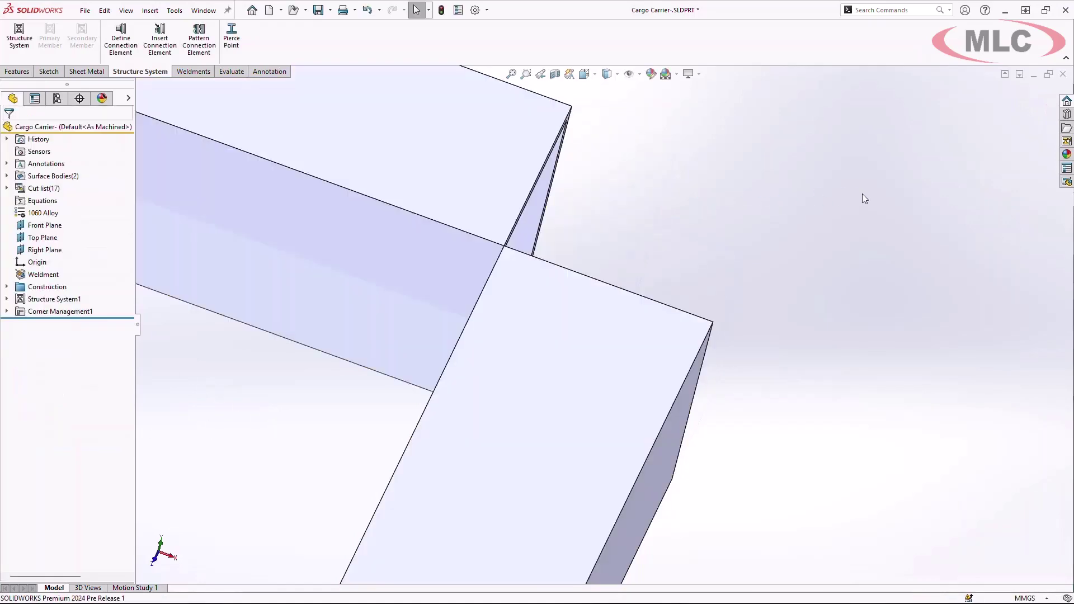
# Step: Fit the frame in view and expand Cut list(17) to its three AI TUBE items
pyautogui.press('f')
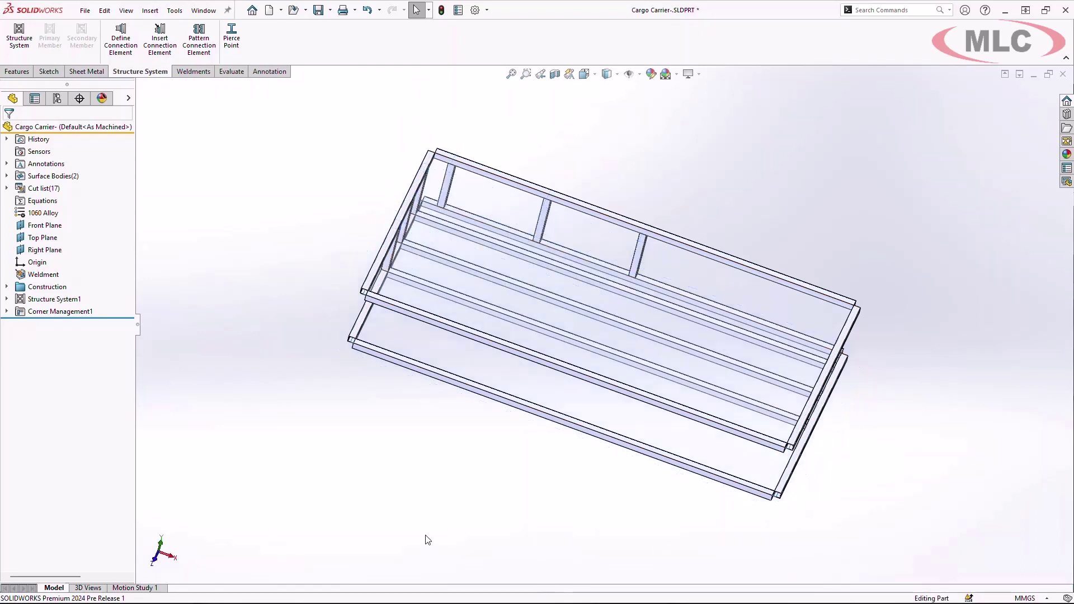
pyautogui.click(7, 188)
pyautogui.rightClick(87, 200)
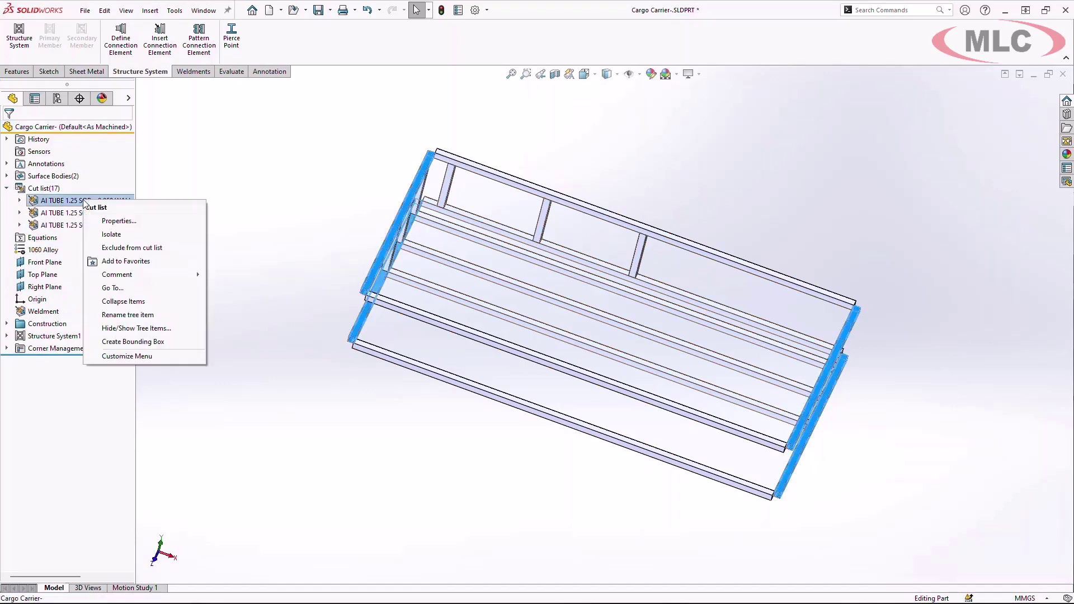
# Step: Unlink the first tube item's LENGTH property and append Unit for Length, giving 968.25 mm
pyautogui.click(107, 221)
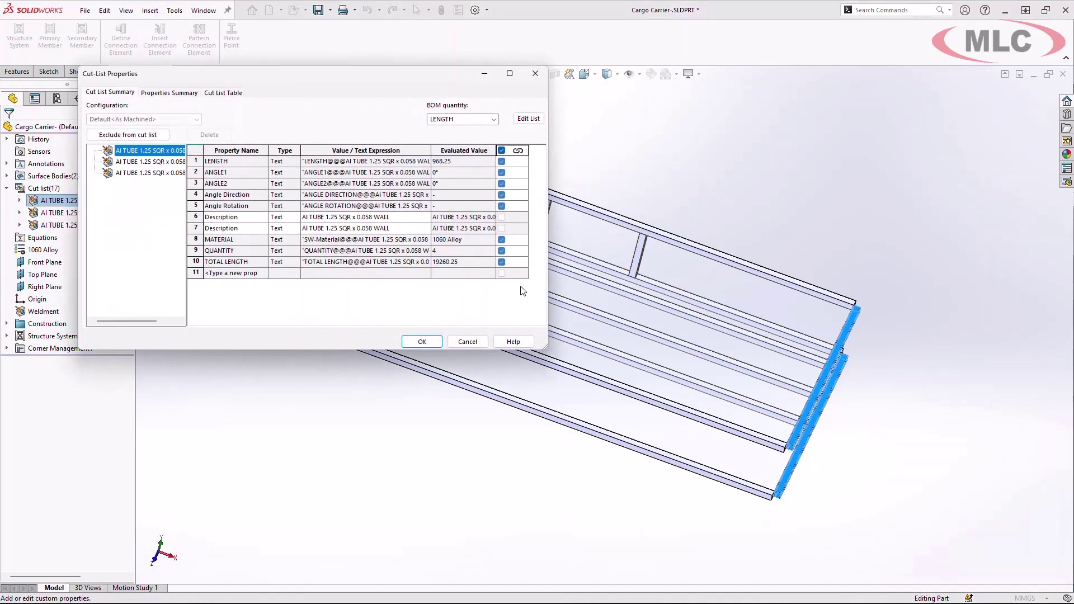
pyautogui.moveTo(547, 352); pyautogui.dragTo(899, 428)
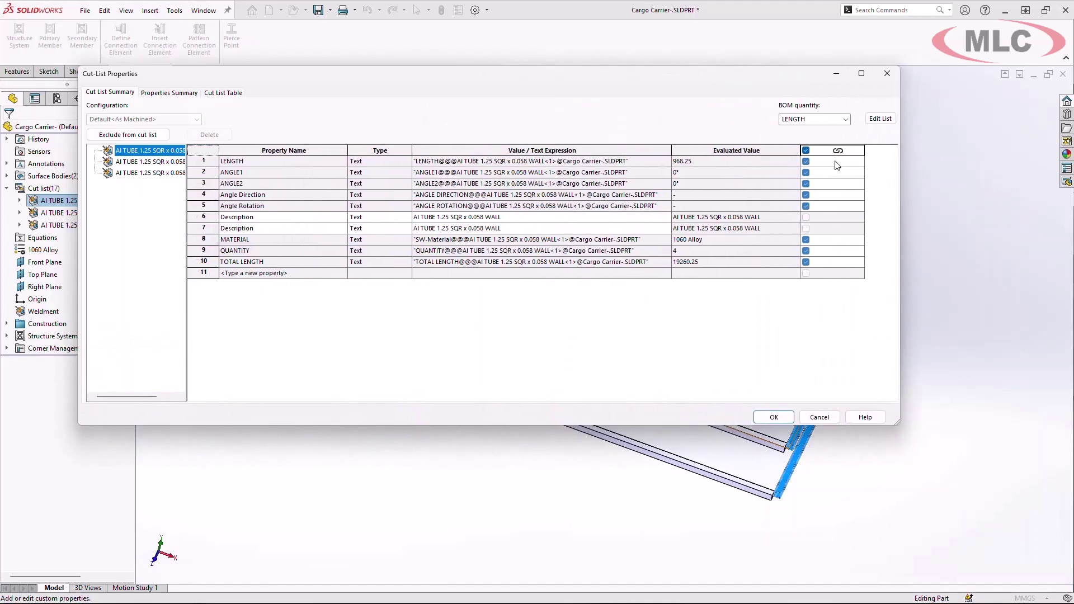
pyautogui.click(806, 161)
pyautogui.click(637, 162)
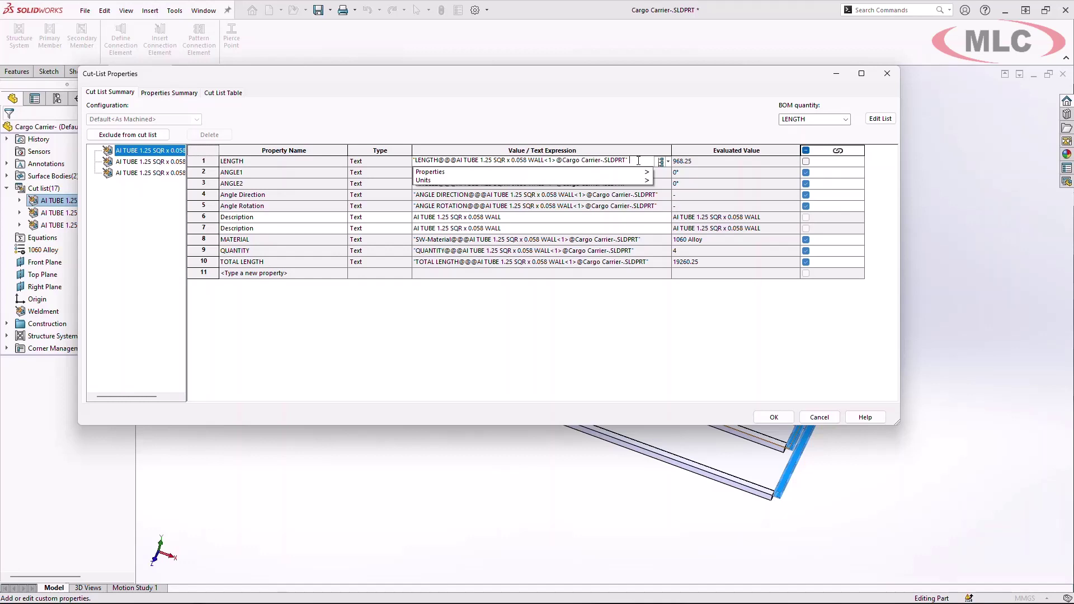
pyautogui.moveTo(640, 180)
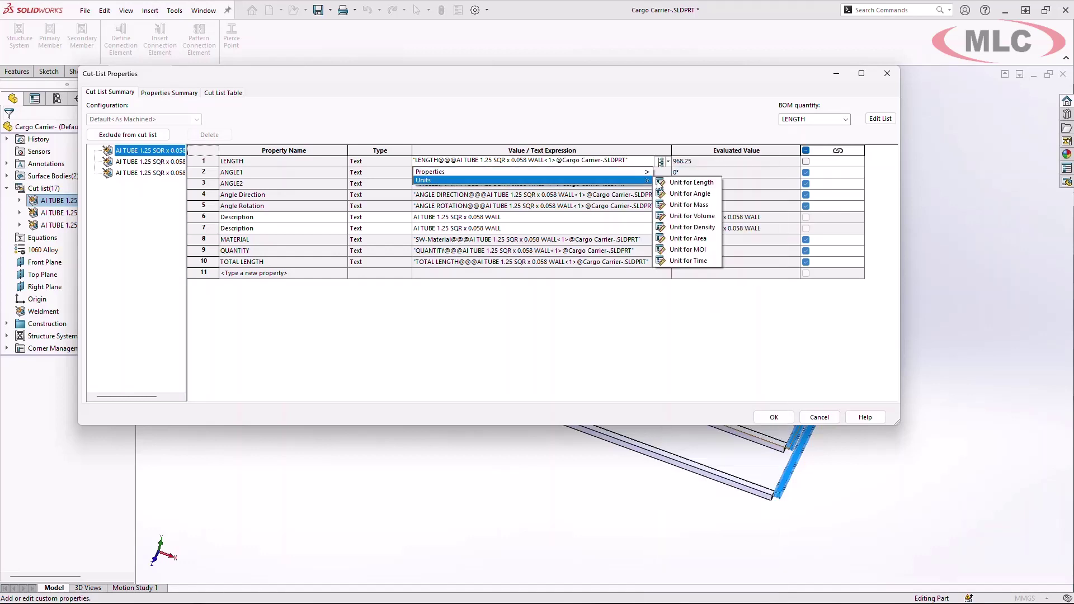
pyautogui.click(714, 184)
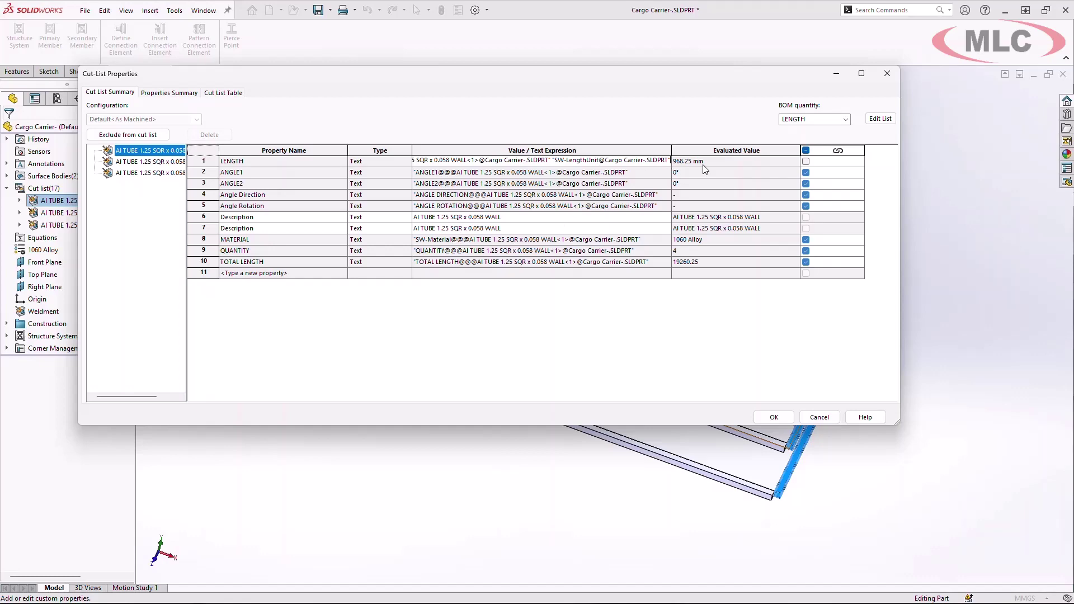
# Step: Close cut-list properties, then append Unit for Mass to Material so it reads 1060 Alloy g
pyautogui.click(773, 419)
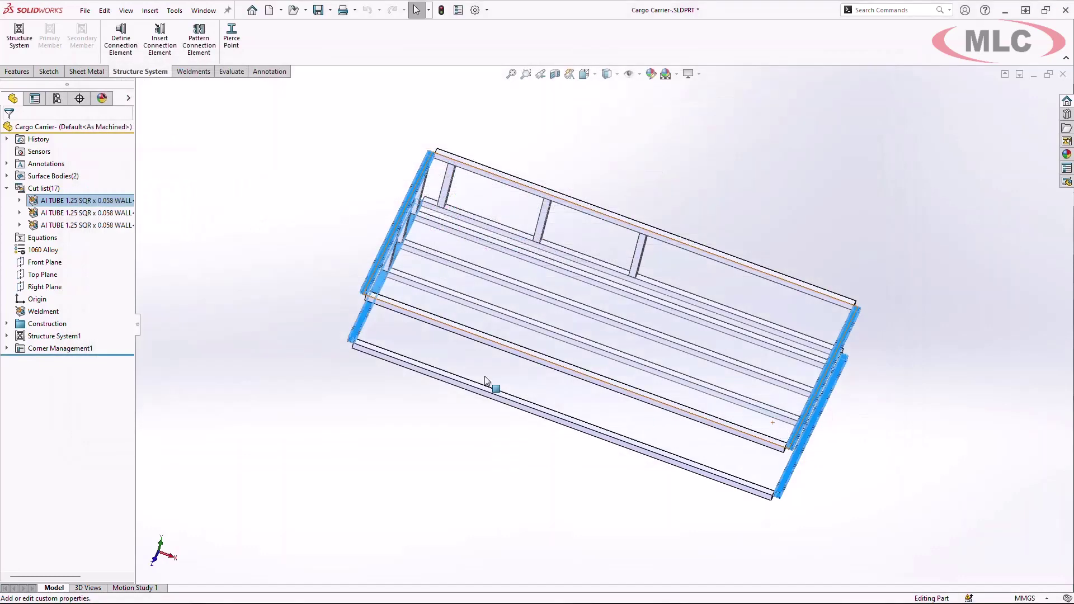
pyautogui.click(299, 195)
pyautogui.click(458, 10)
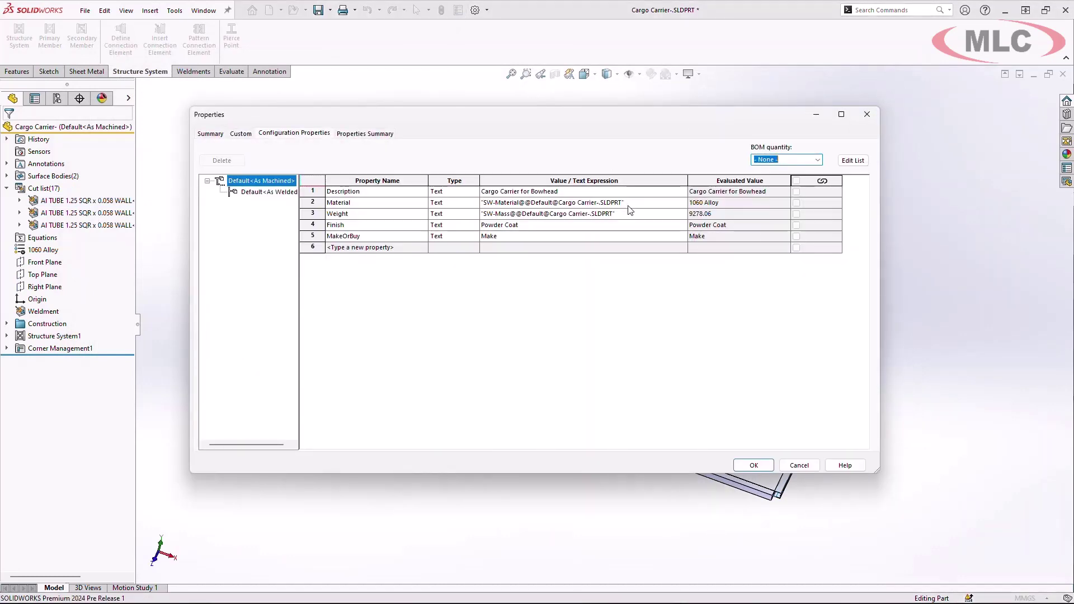
pyautogui.click(629, 204)
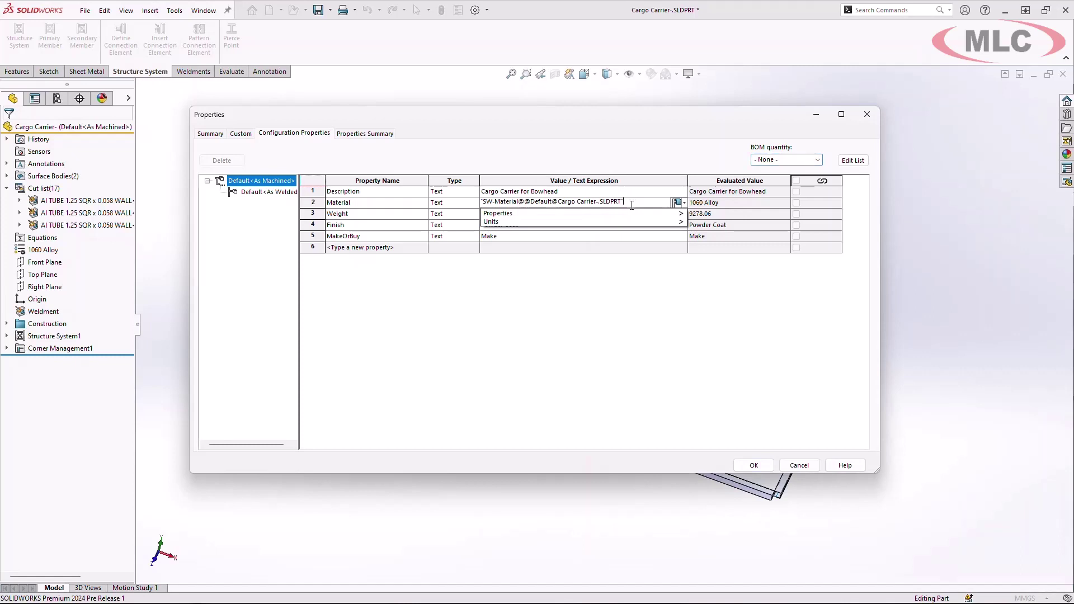
pyautogui.moveTo(633, 217)
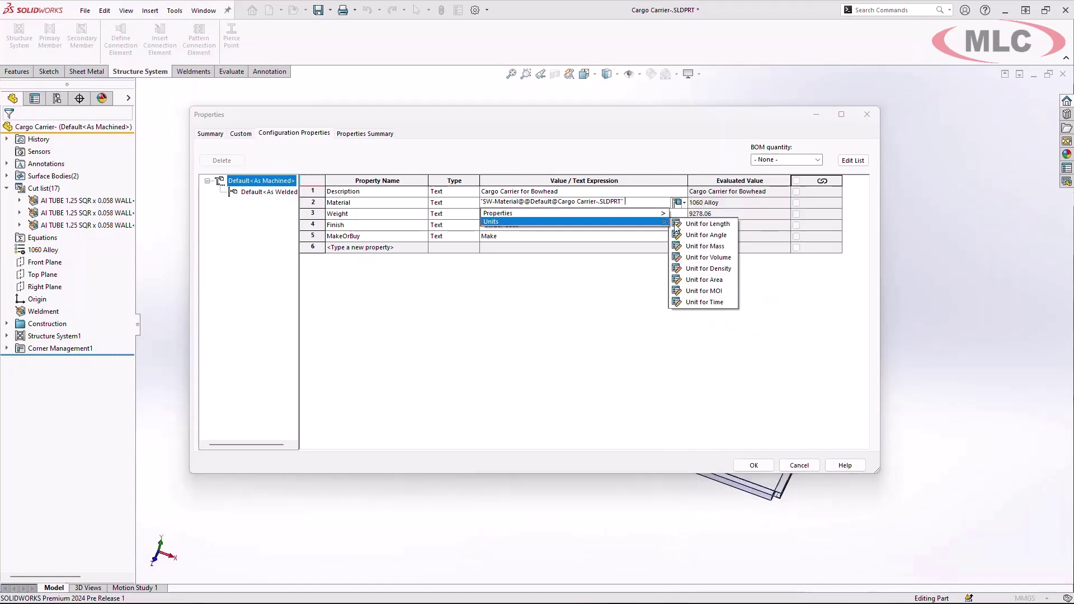
pyautogui.click(708, 247)
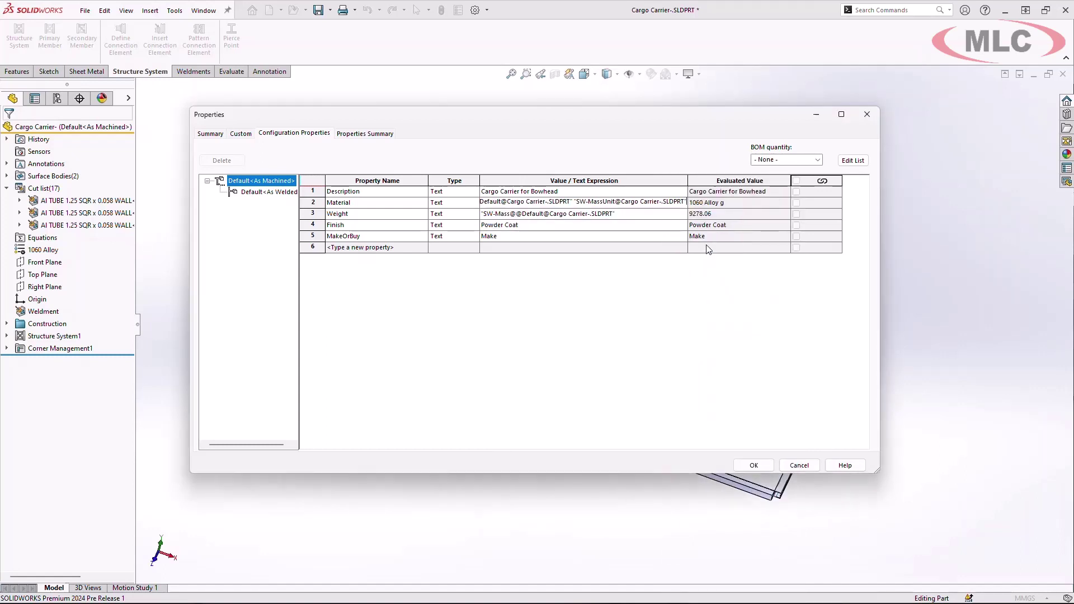
pyautogui.click(755, 465)
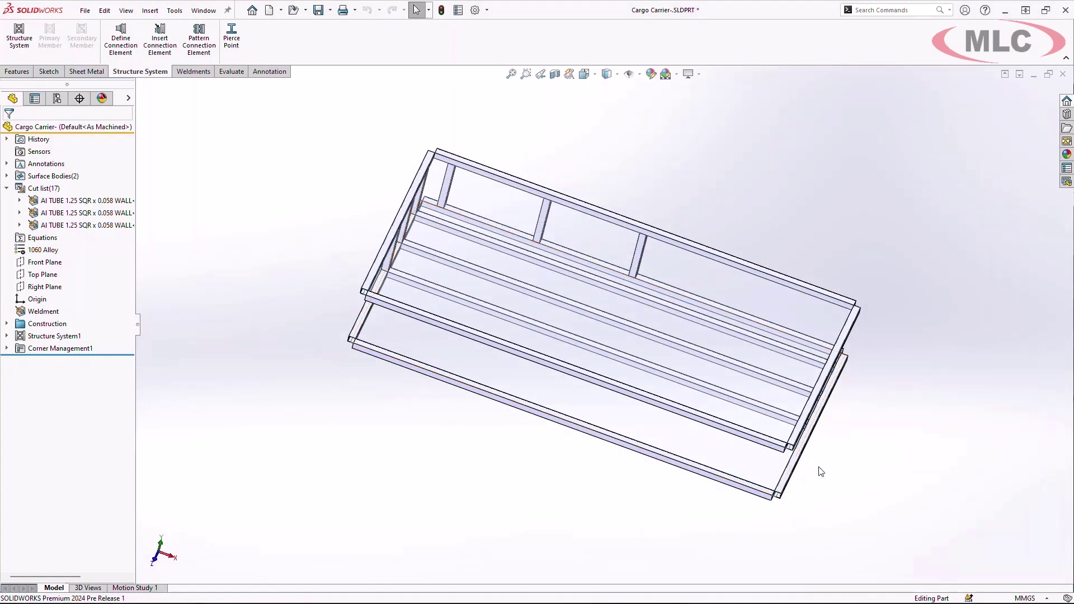
# Step: Switch the part's unit system from MMGS to IPS
pyautogui.moveTo(944, 492); pyautogui.dragTo(933, 481, button='middle')
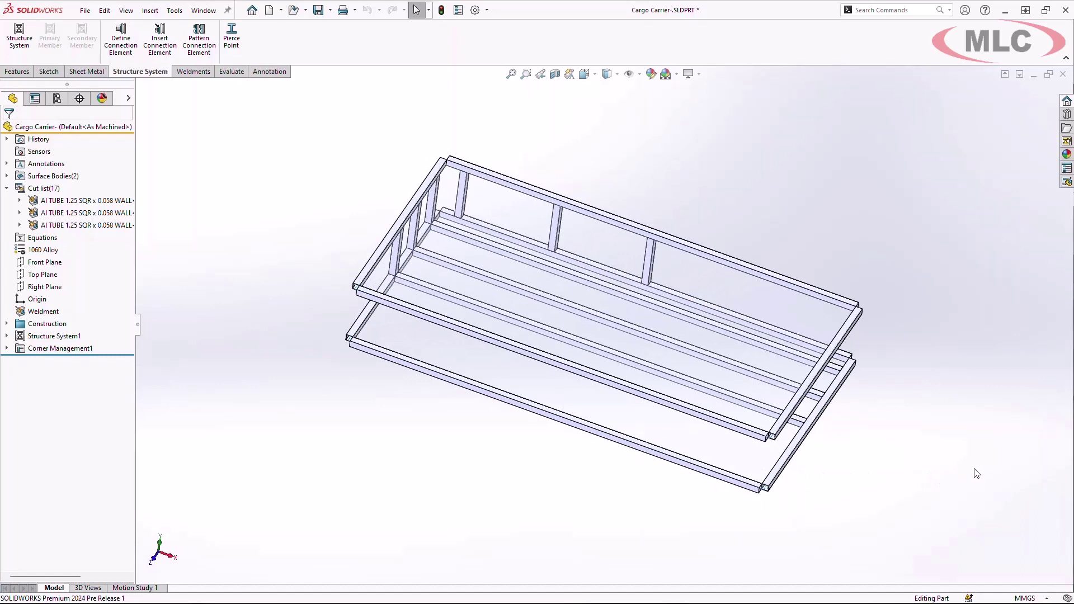
pyautogui.click(1034, 598)
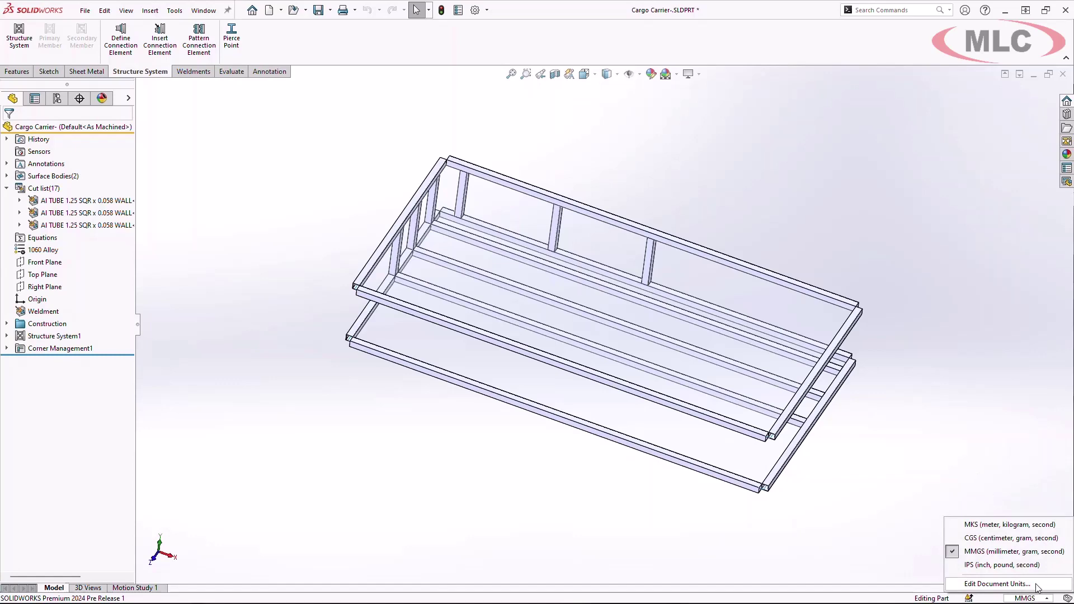
pyautogui.click(1001, 565)
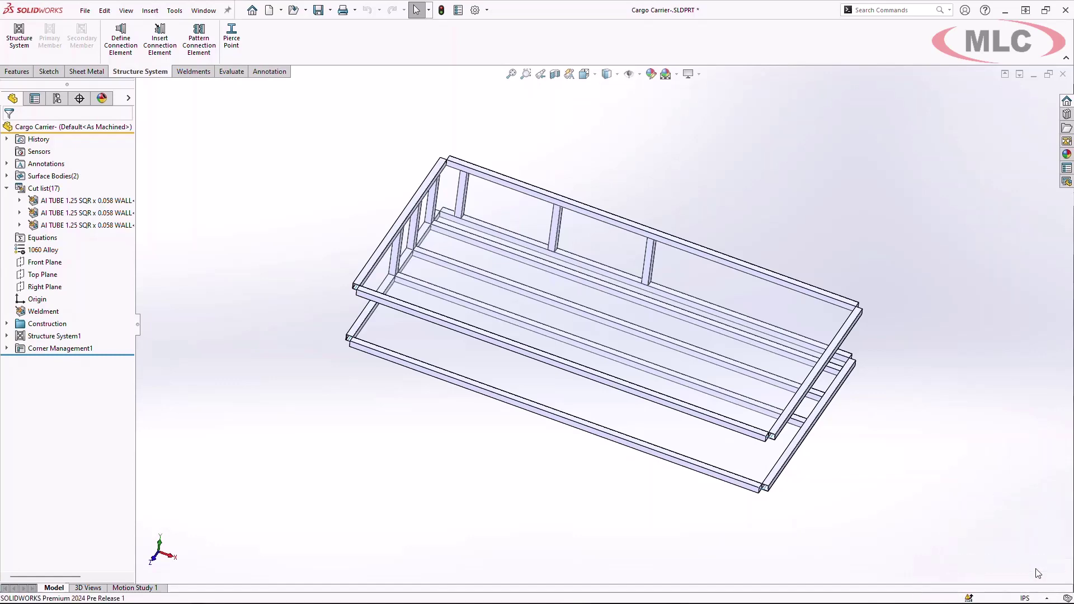
# Step: Check the first tube's cut-list LENGTH now reads 38.12 in, then dismiss System Options
pyautogui.rightClick(108, 200)
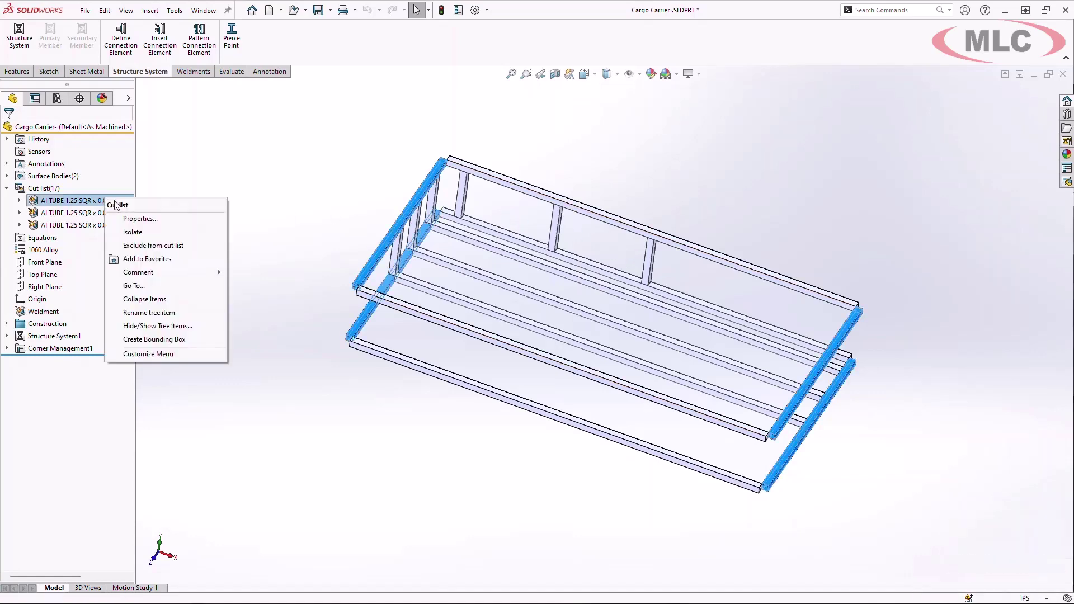
pyautogui.click(124, 214)
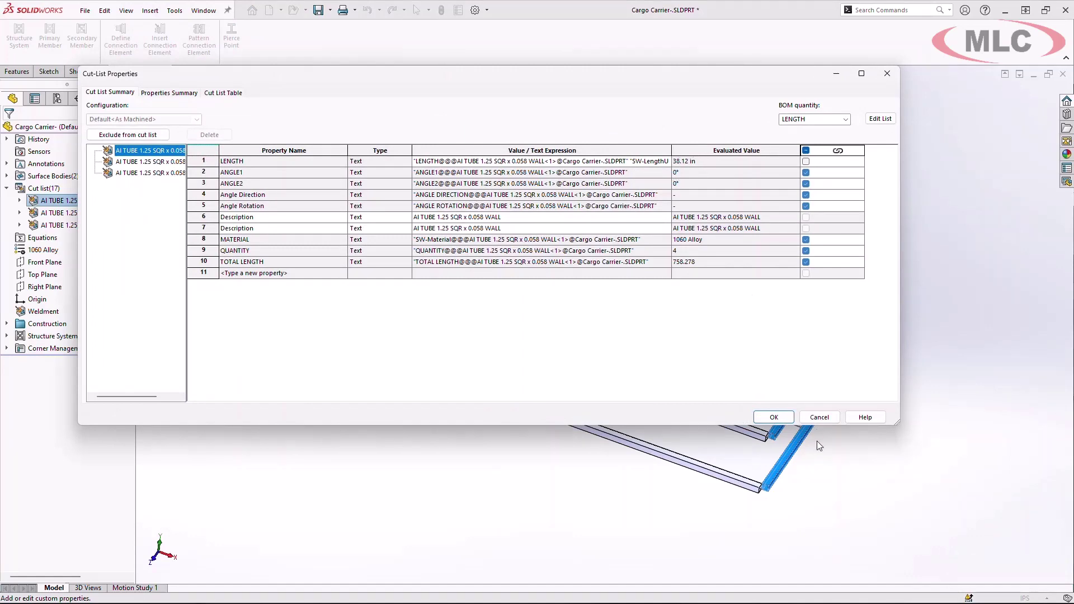
pyautogui.click(774, 417)
pyautogui.click(474, 9)
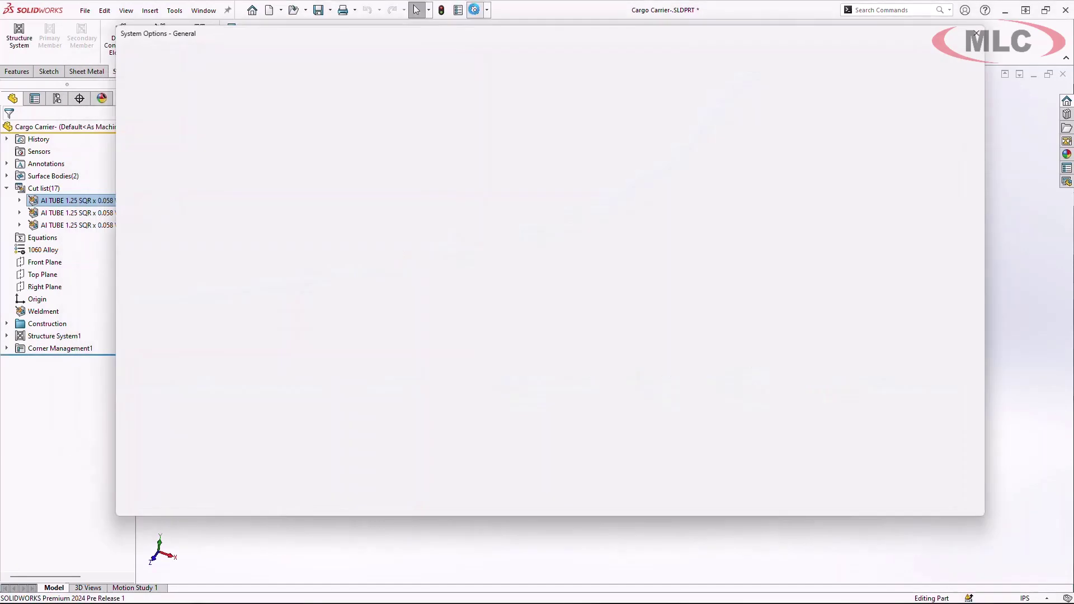
pyautogui.click(912, 496)
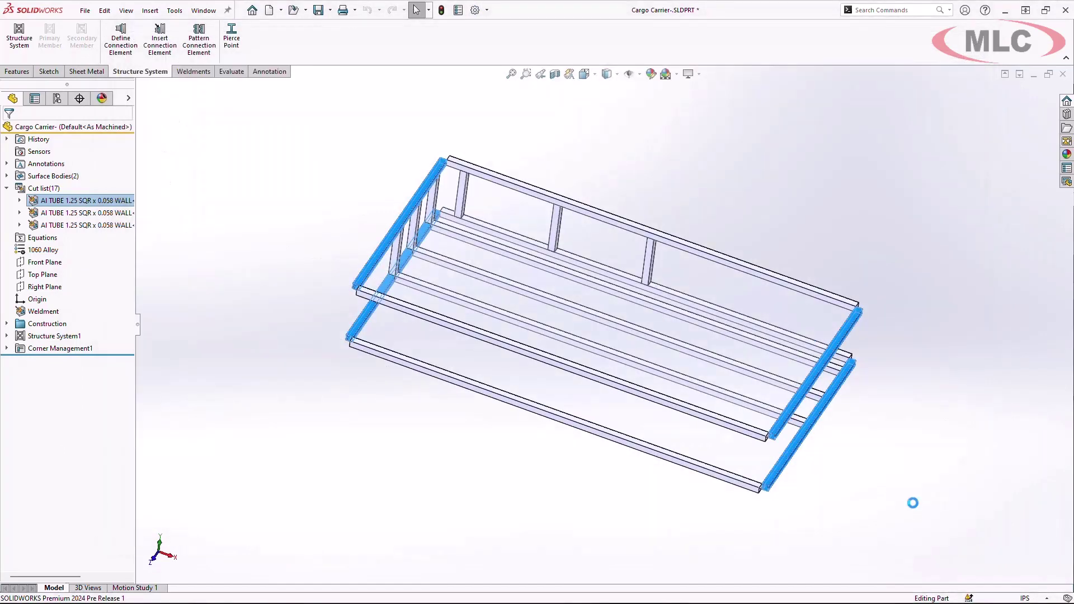
# Step: In the Cargo Carrier assembly, switch the display state to Main to show the liner and lights
pyautogui.hotkey('ctrl', 'Tab')
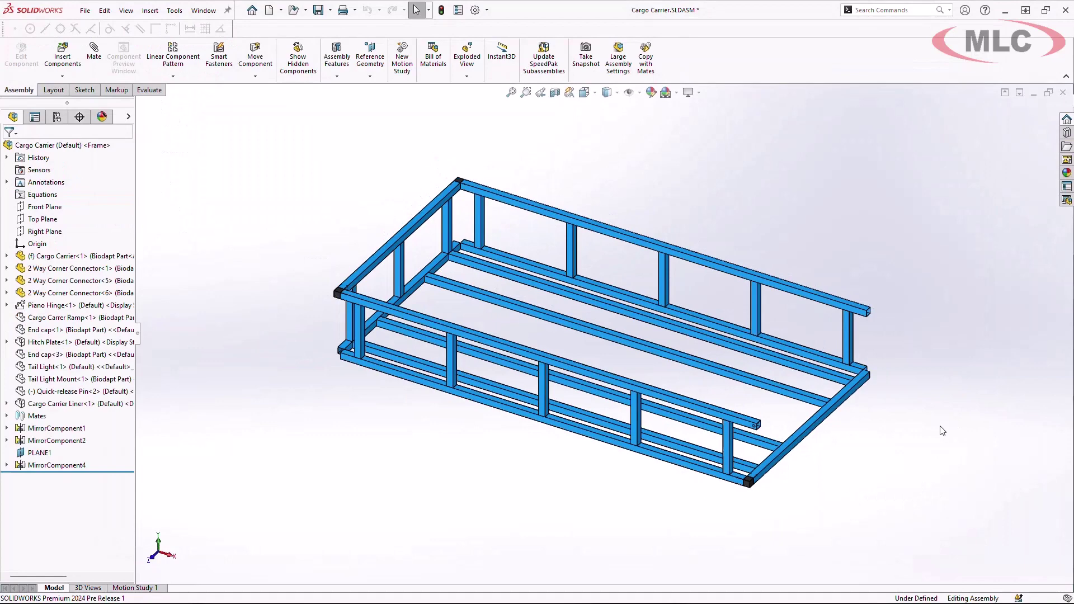
pyautogui.click(129, 118)
pyautogui.click(137, 137)
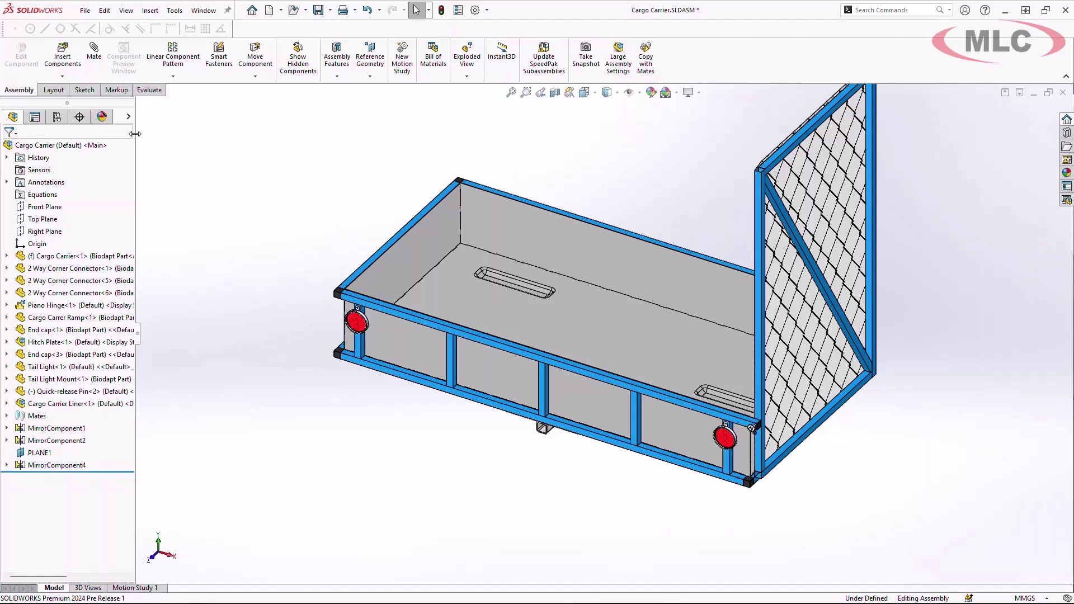
# Step: Switch to the Cargo Carrier Liner assembly and start Copy with Mates
pyautogui.hotkey('ctrl', 'Tab')
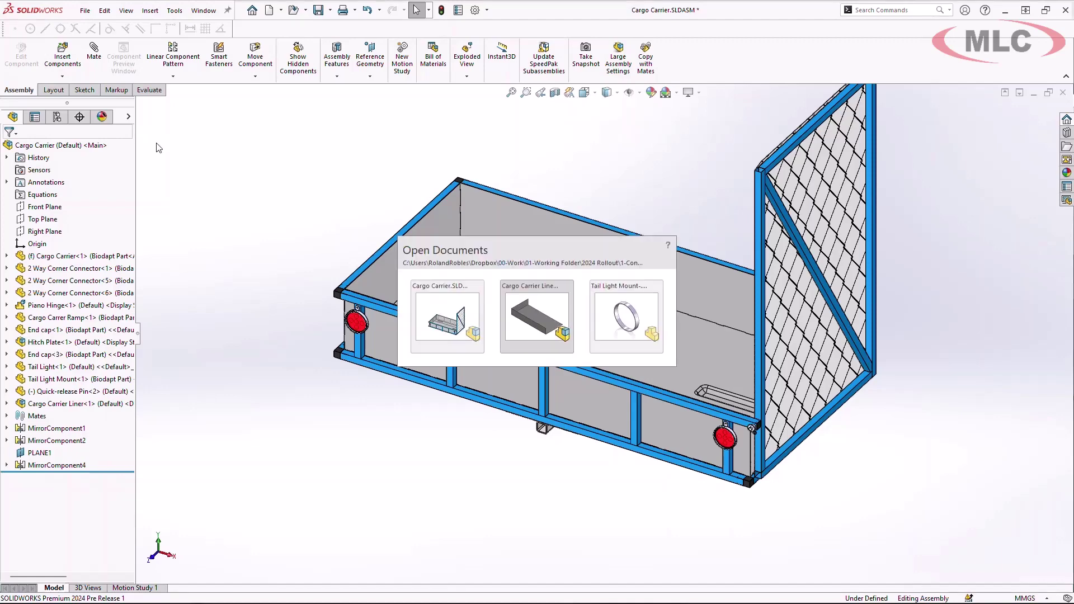
pyautogui.click(526, 317)
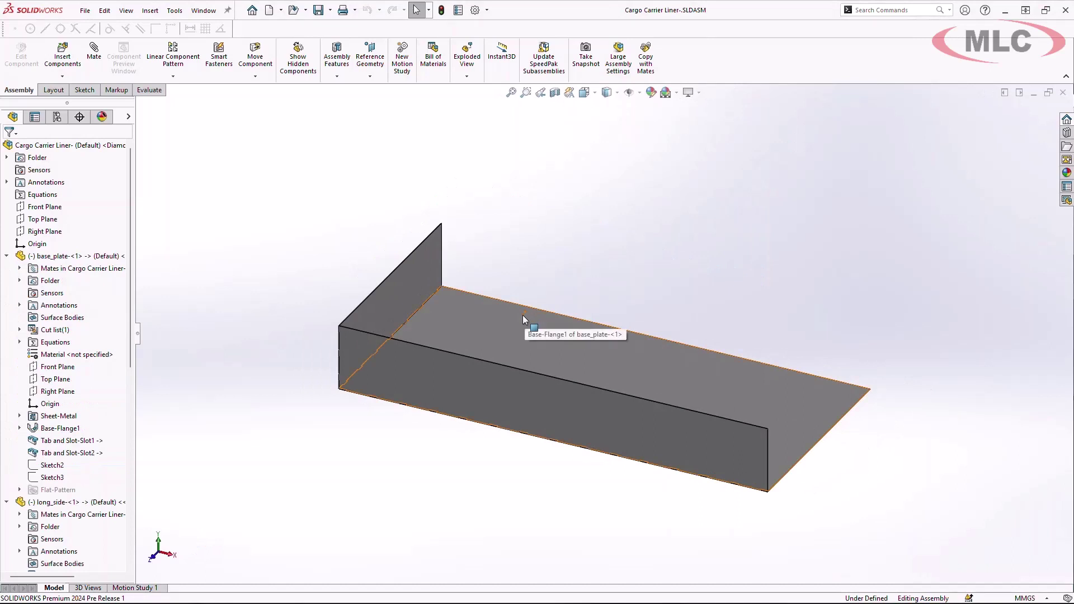
pyautogui.click(646, 59)
# Step: Copy long_side, re-mating it to the base plate face, Front Plane and Right Plane
pyautogui.click(510, 379)
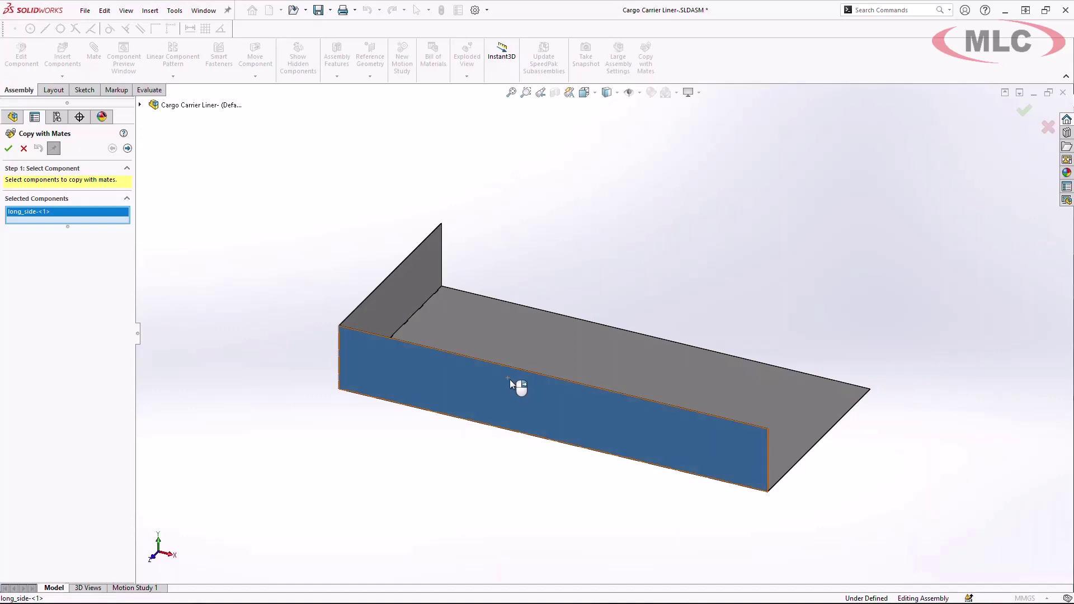
pyautogui.click(128, 149)
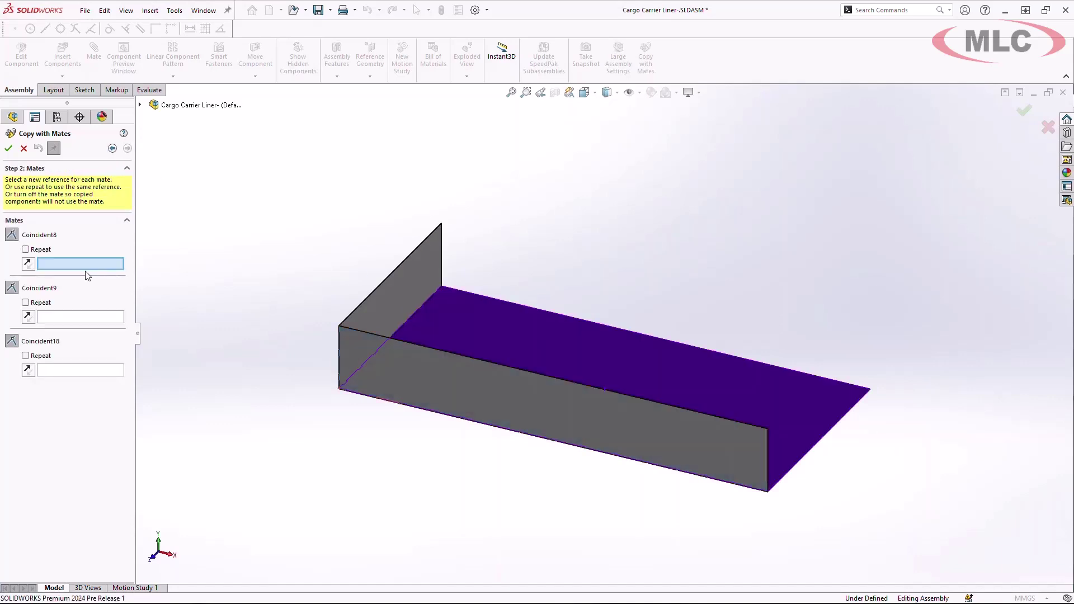
pyautogui.click(25, 250)
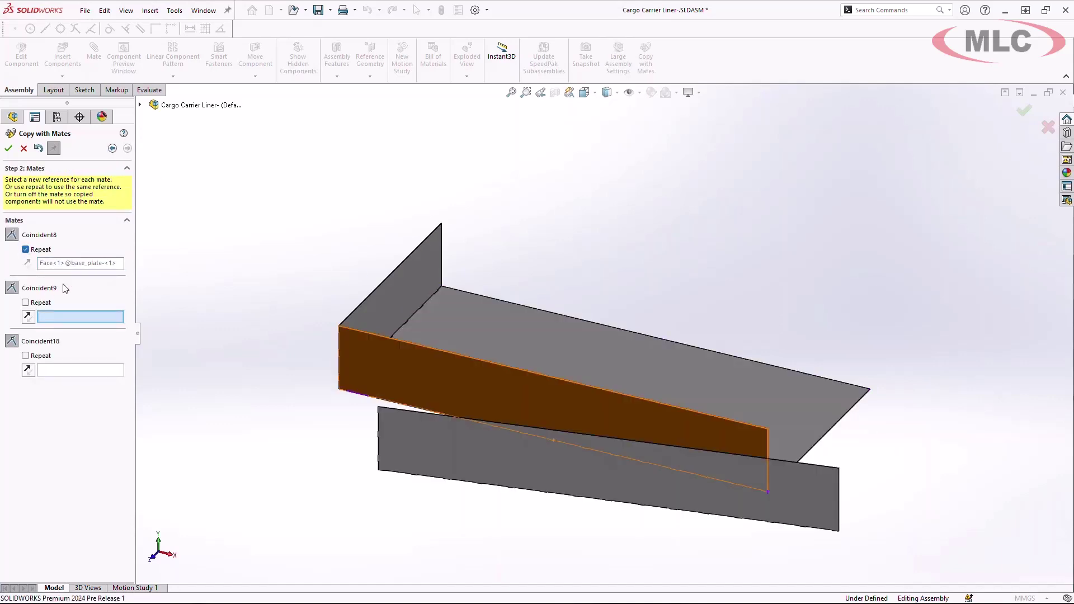
pyautogui.click(140, 106)
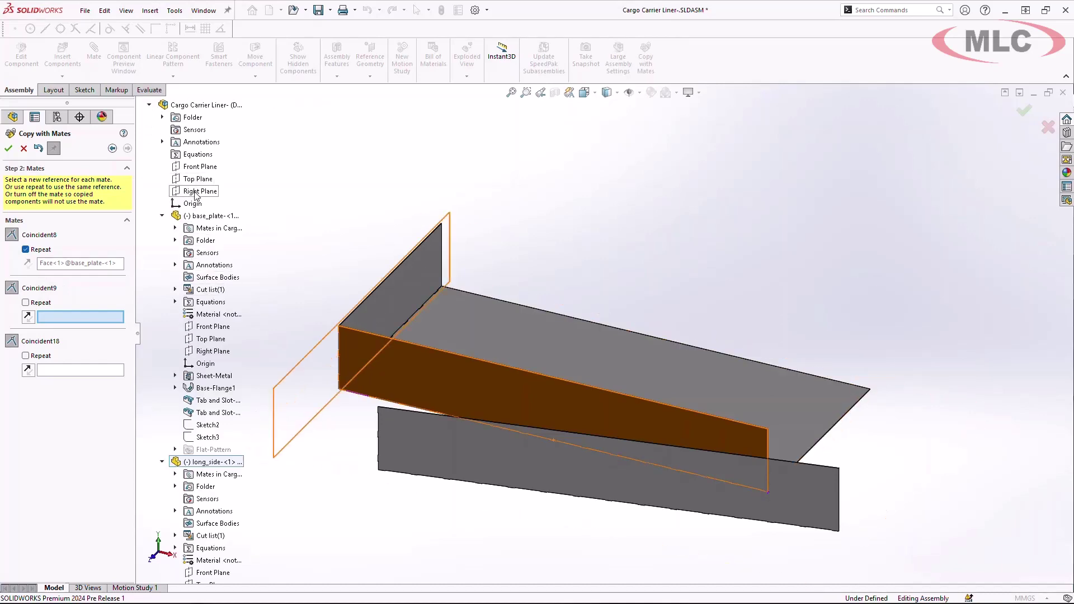
pyautogui.click(199, 167)
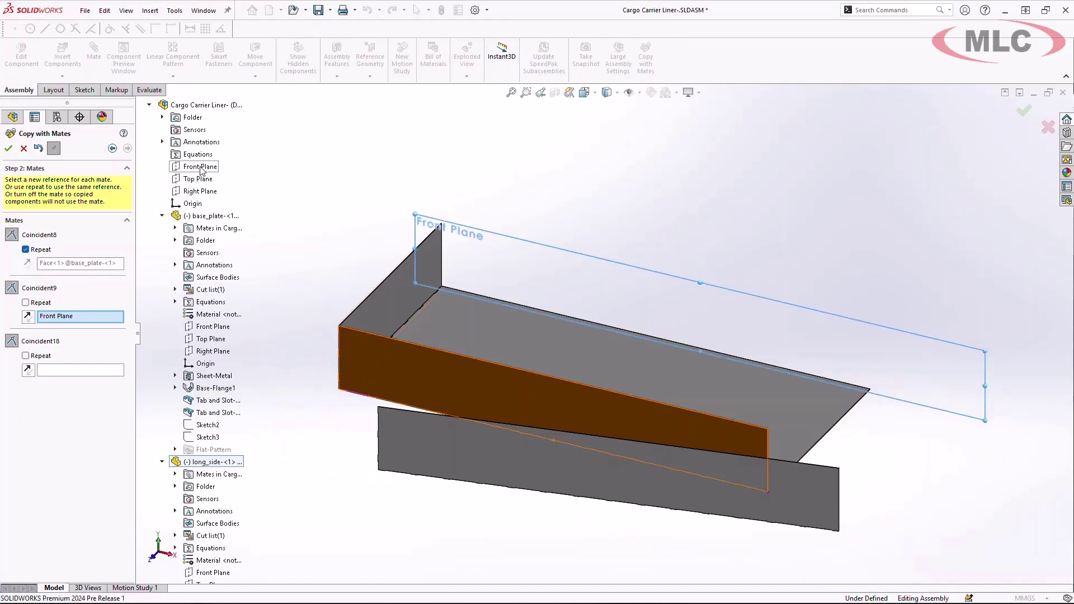
pyautogui.click(141, 105)
pyautogui.click(197, 191)
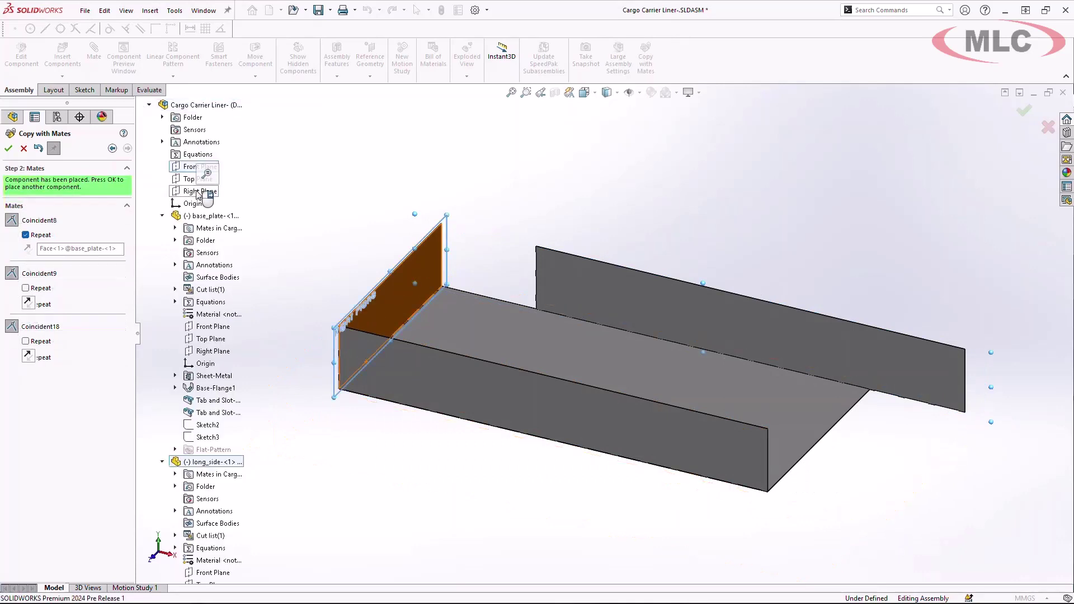
pyautogui.click(9, 149)
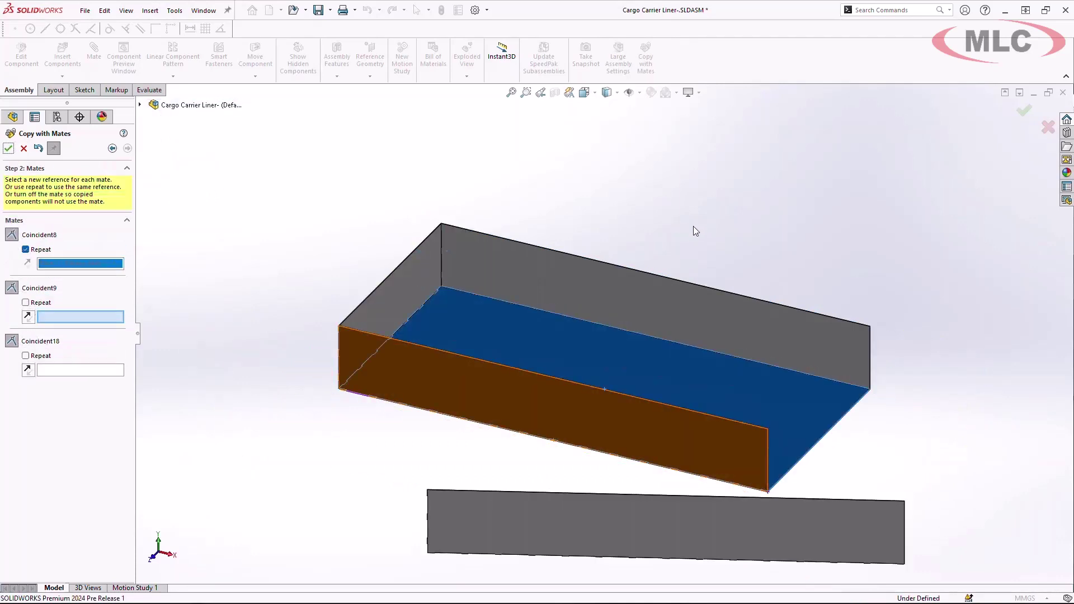
pyautogui.click(23, 148)
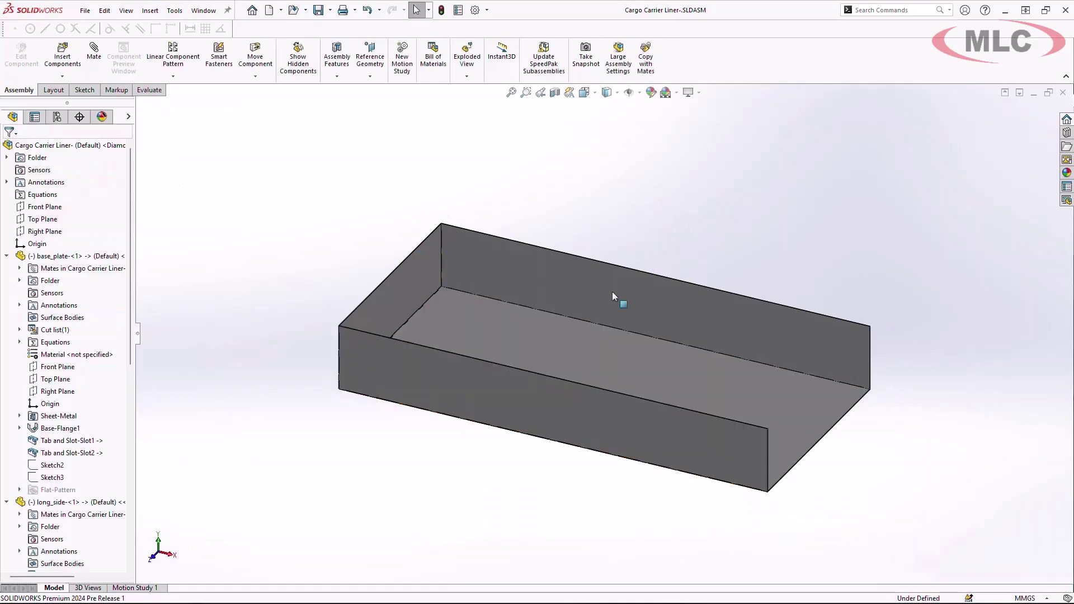
pyautogui.moveTo(540, 400); pyautogui.dragTo(460, 438, button='middle')
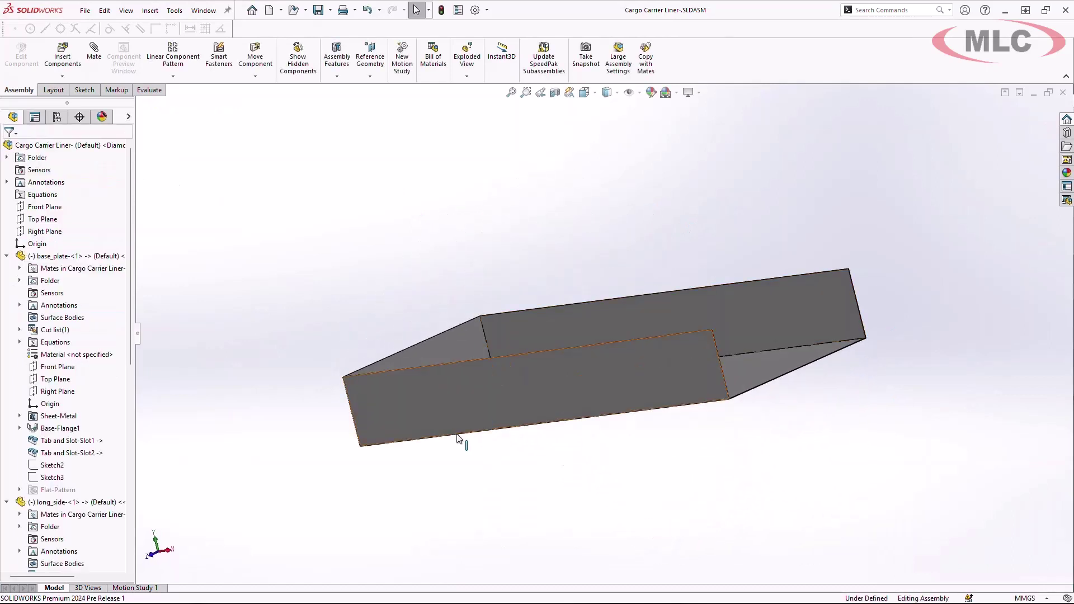
pyautogui.scroll(-5, 426, 434)
pyautogui.scroll(3, 386, 423)
pyautogui.moveTo(384, 415); pyautogui.dragTo(403, 263, button='middle')
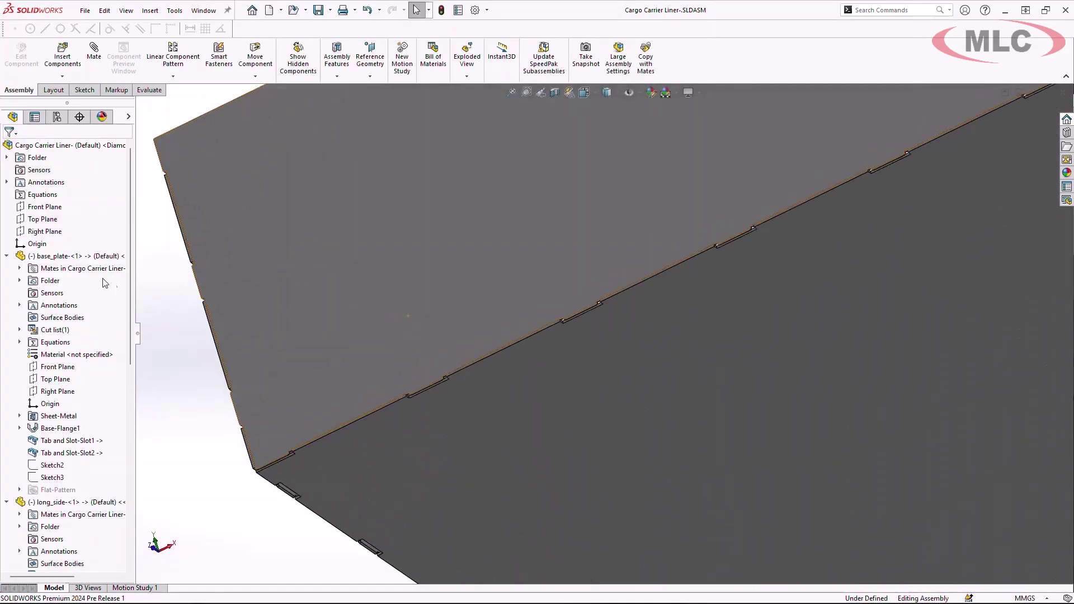
pyautogui.click(5, 256)
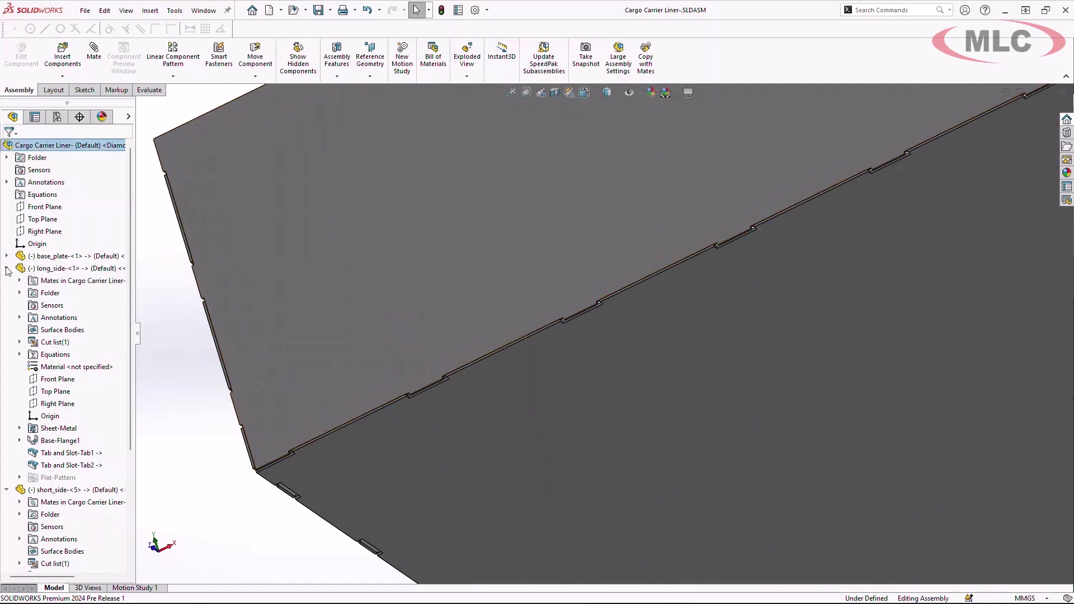
pyautogui.click(7, 269)
pyautogui.scroll(5, 401, 393)
pyautogui.moveTo(539, 376); pyautogui.dragTo(708, 358, button='middle')
pyautogui.scroll(-5, 727, 369)
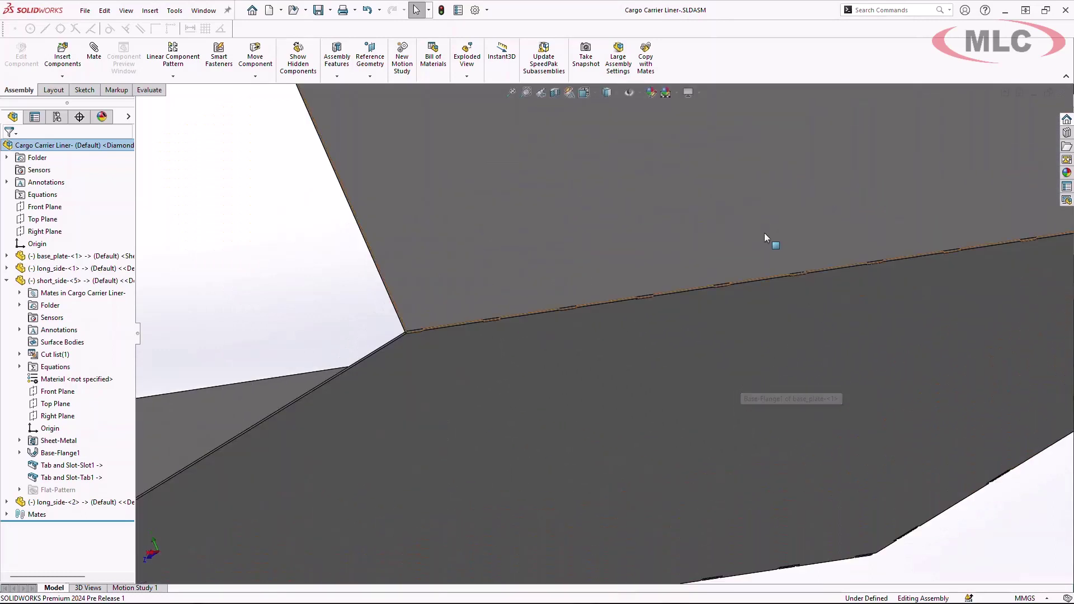
pyautogui.press('Tab')
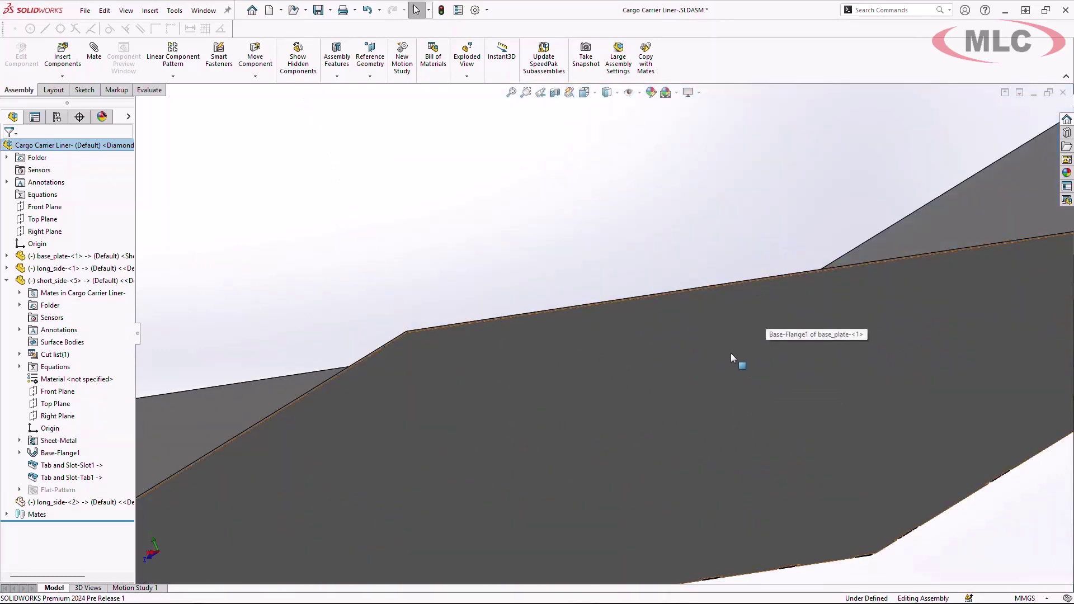
pyautogui.press('f')
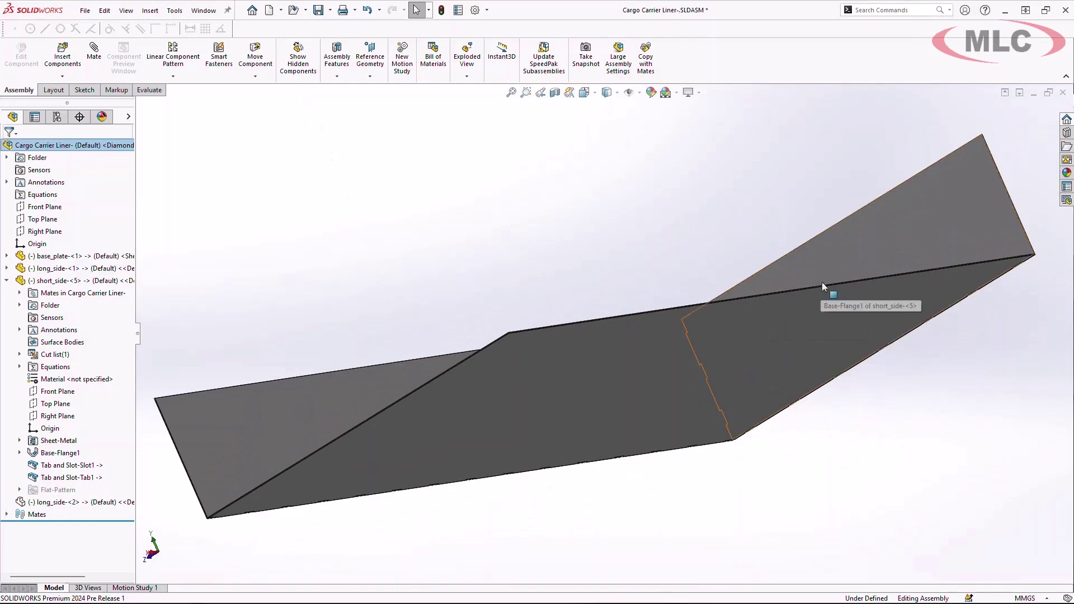
pyautogui.hotkey('ctrl', '7')
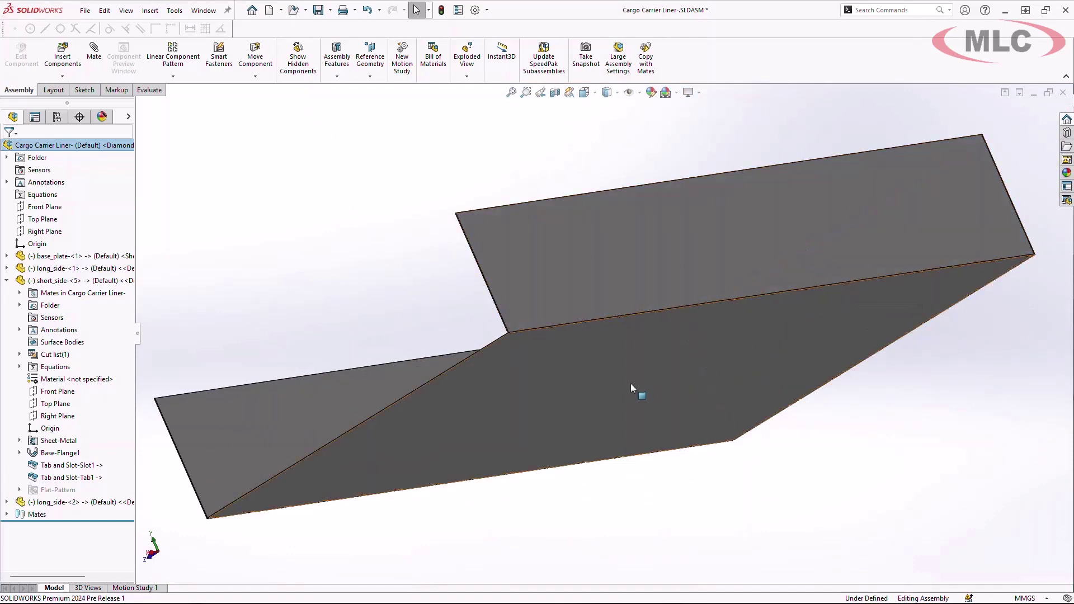
pyautogui.scroll(-5, 755, 396)
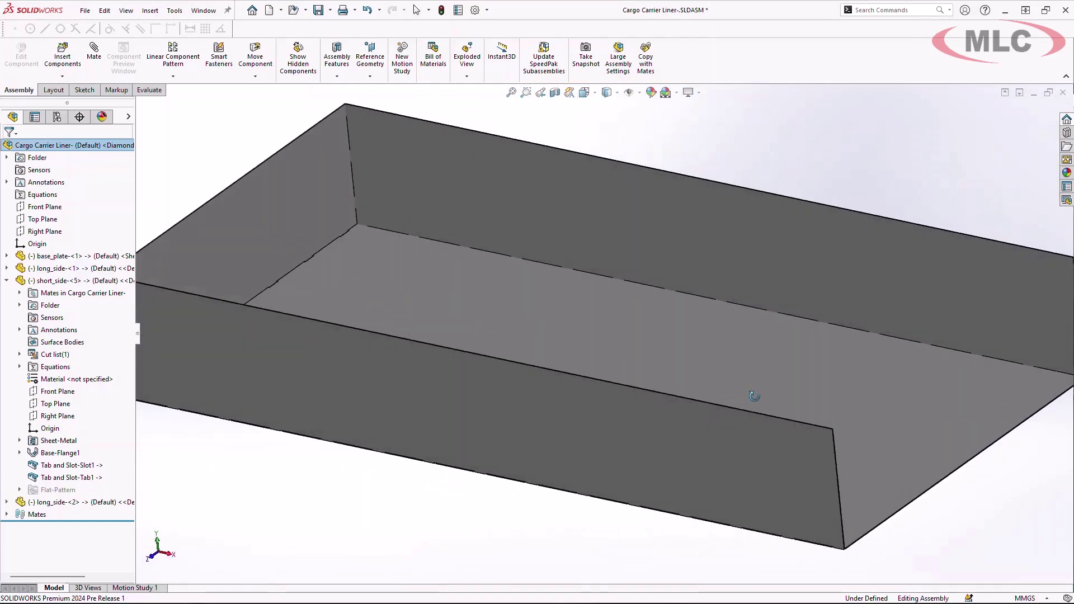
# Step: Start Slot Propagation on the copied long side, limited to Only selected for long_side-<2>
pyautogui.rightClick(673, 243)
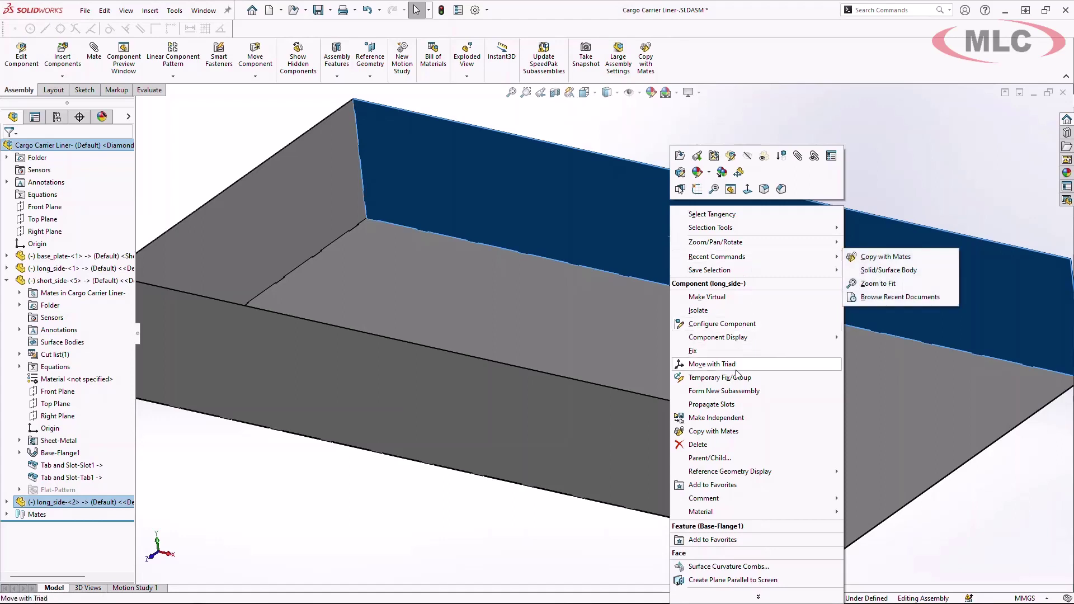
pyautogui.click(712, 405)
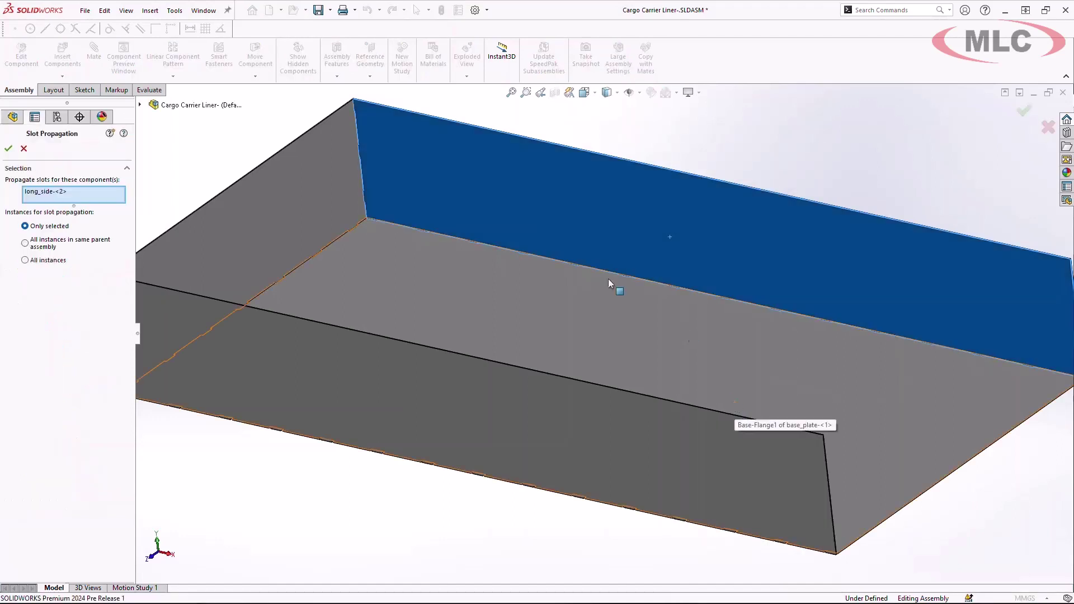
pyautogui.click(25, 260)
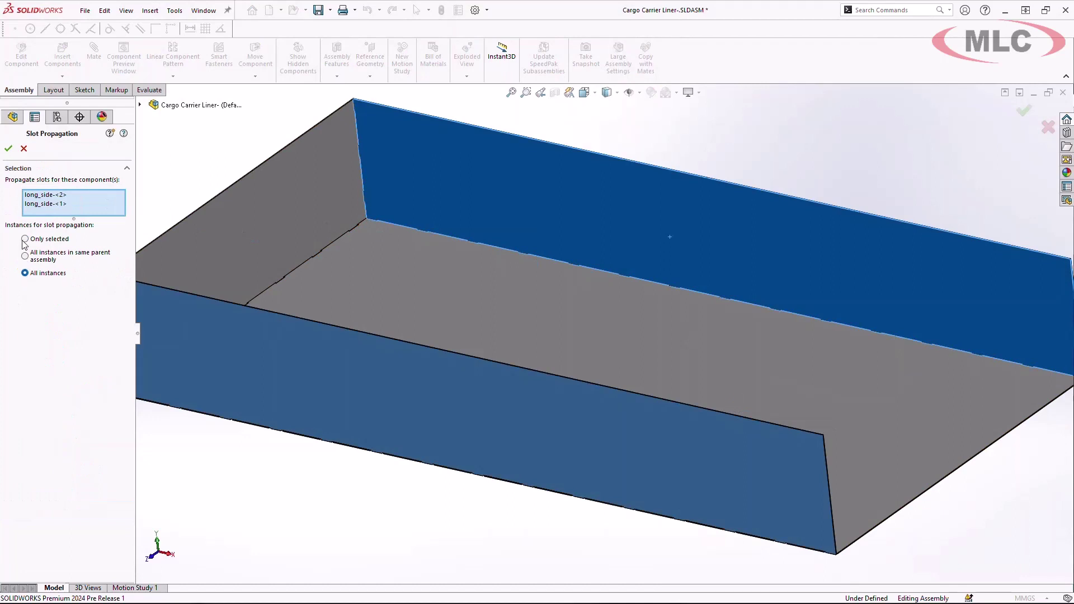
pyautogui.click(25, 239)
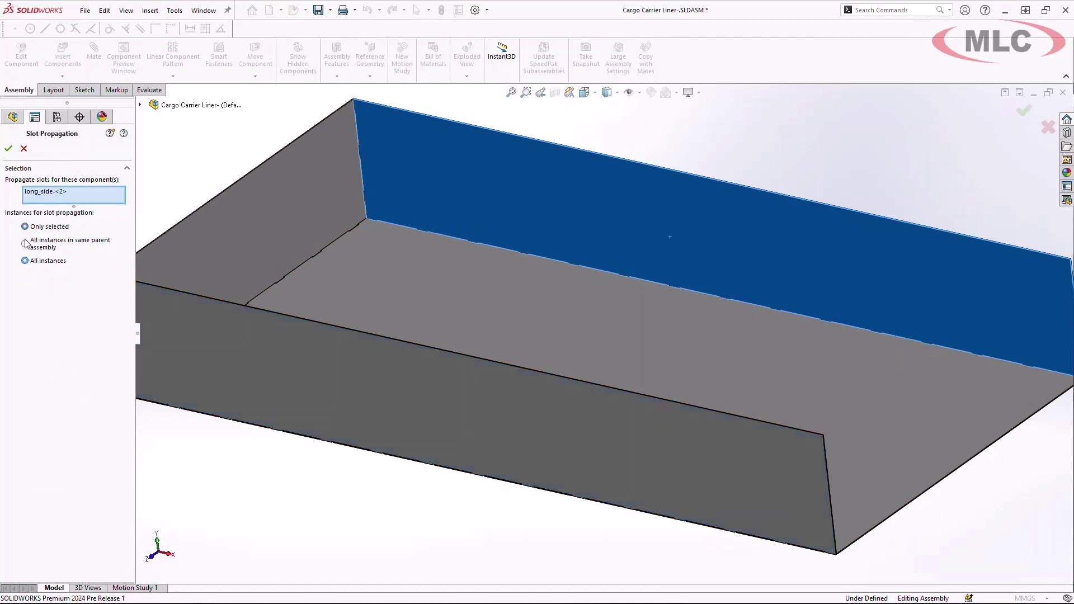
# Step: Confirm the slot propagation, unhide long_side-<2>, and select the base plate
pyautogui.click(9, 149)
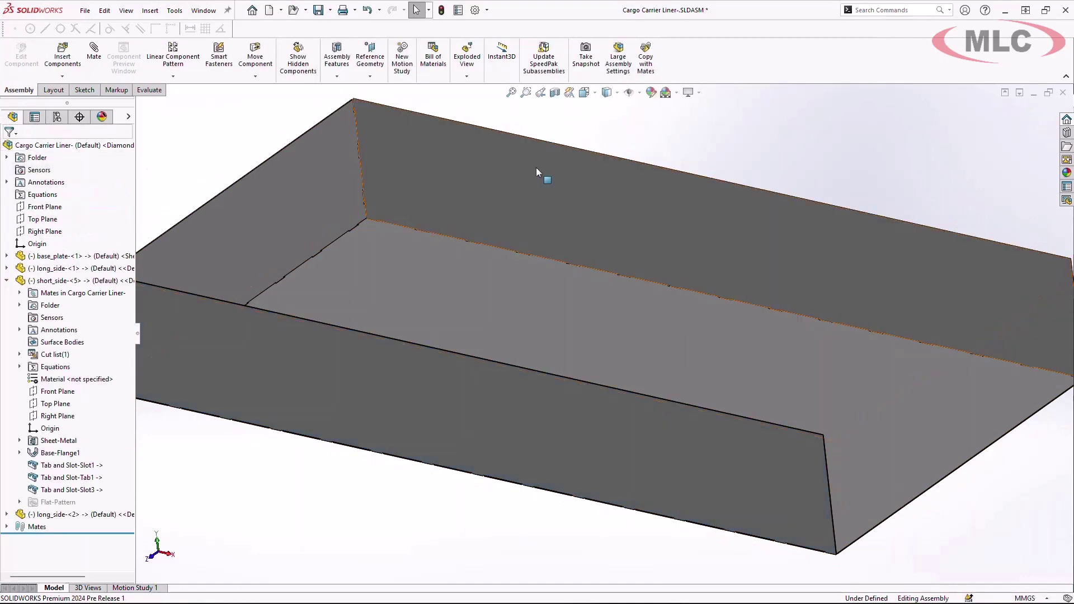
pyautogui.moveTo(770, 280); pyautogui.dragTo(729, 244, button='middle')
pyautogui.scroll(-5, 729, 244)
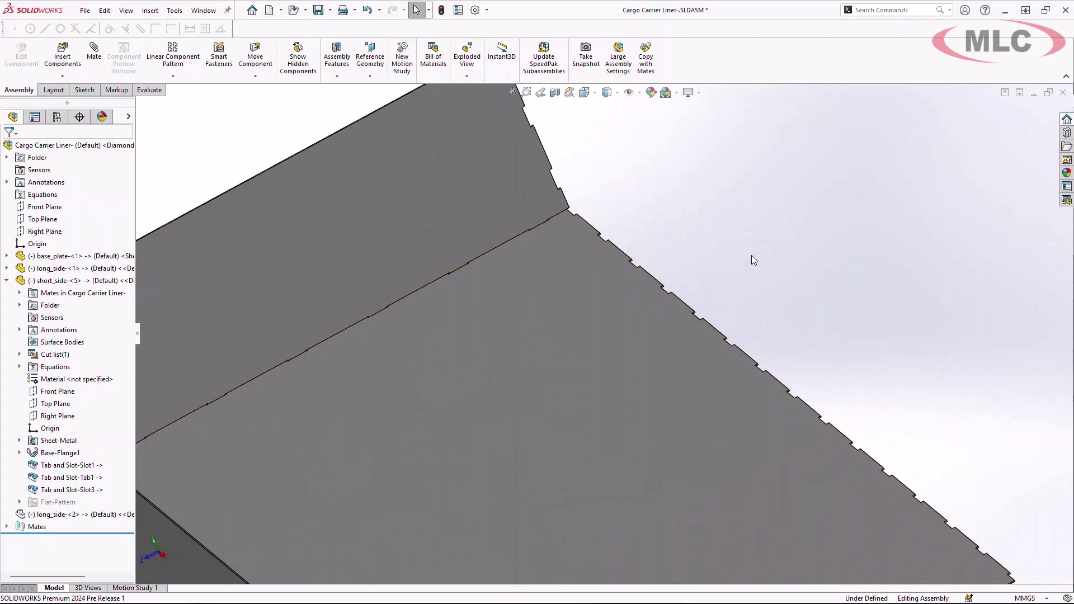
pyautogui.hotkey('shift', 'Tab')
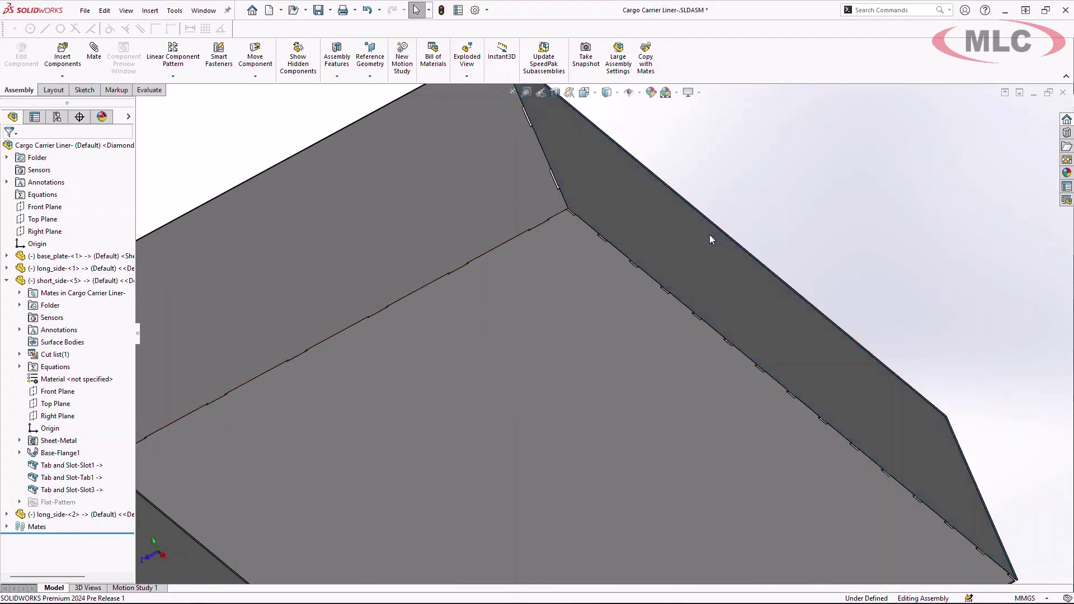
pyautogui.click(6, 281)
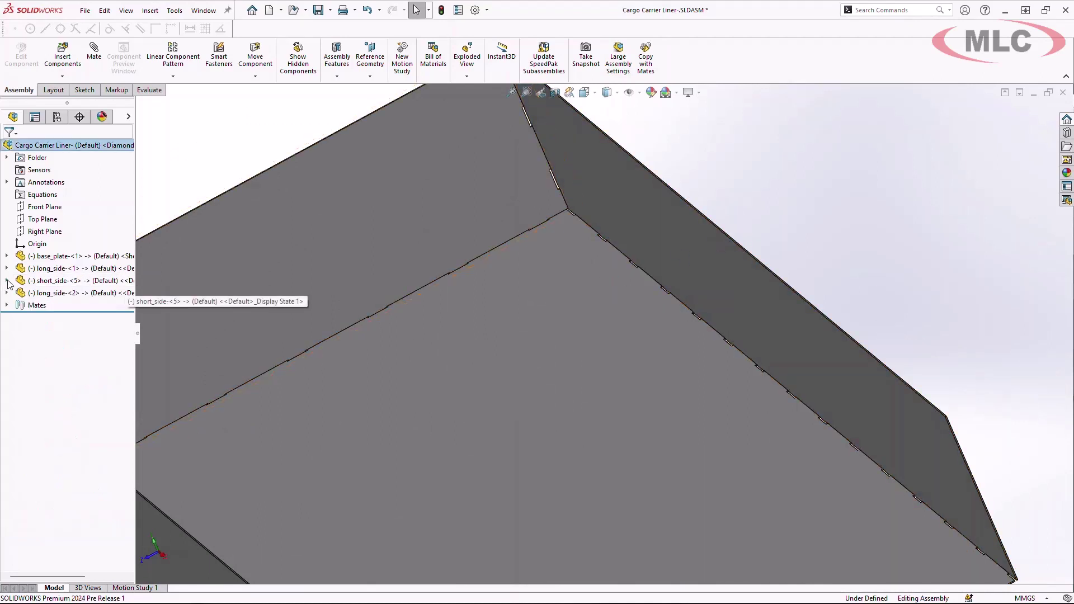
pyautogui.click(453, 444)
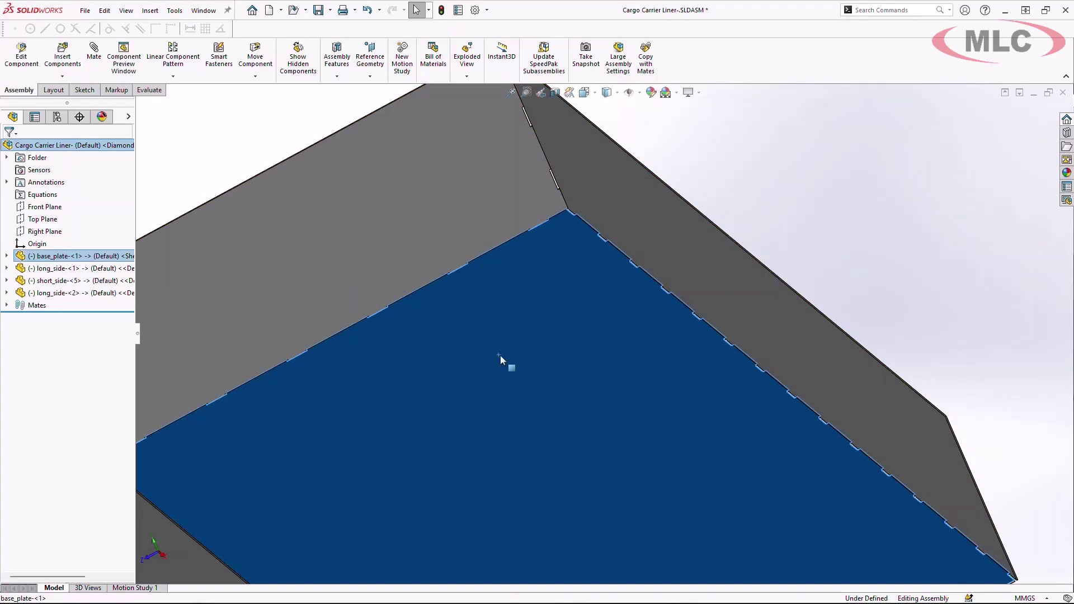
# Step: Open the base_plate part in its own window and select Sketch2 as the stamp profile
pyautogui.rightClick(499, 355)
pyautogui.click(712, 186)
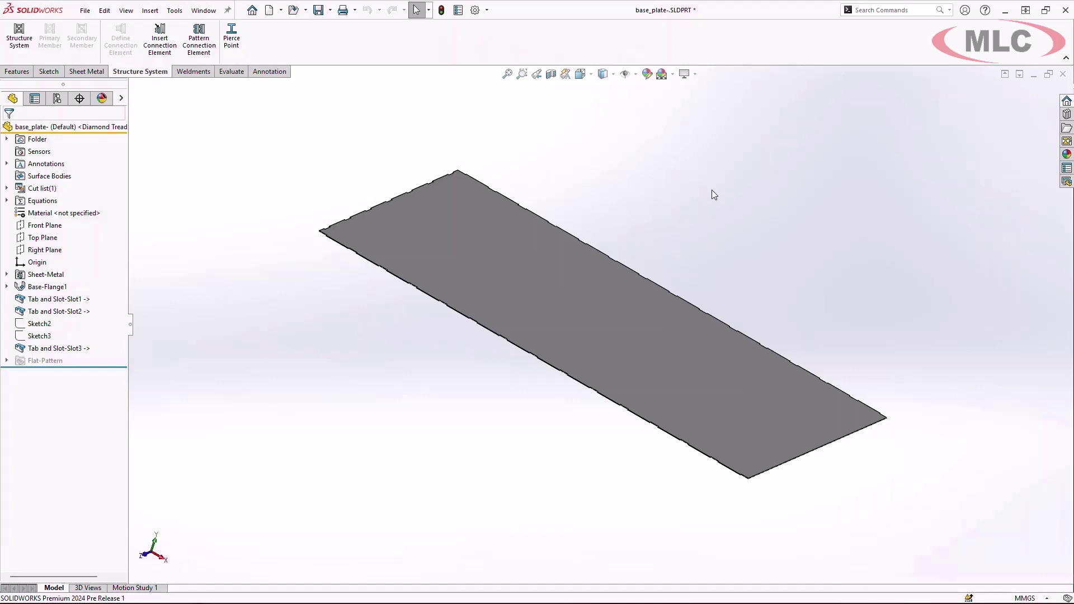
pyautogui.click(38, 324)
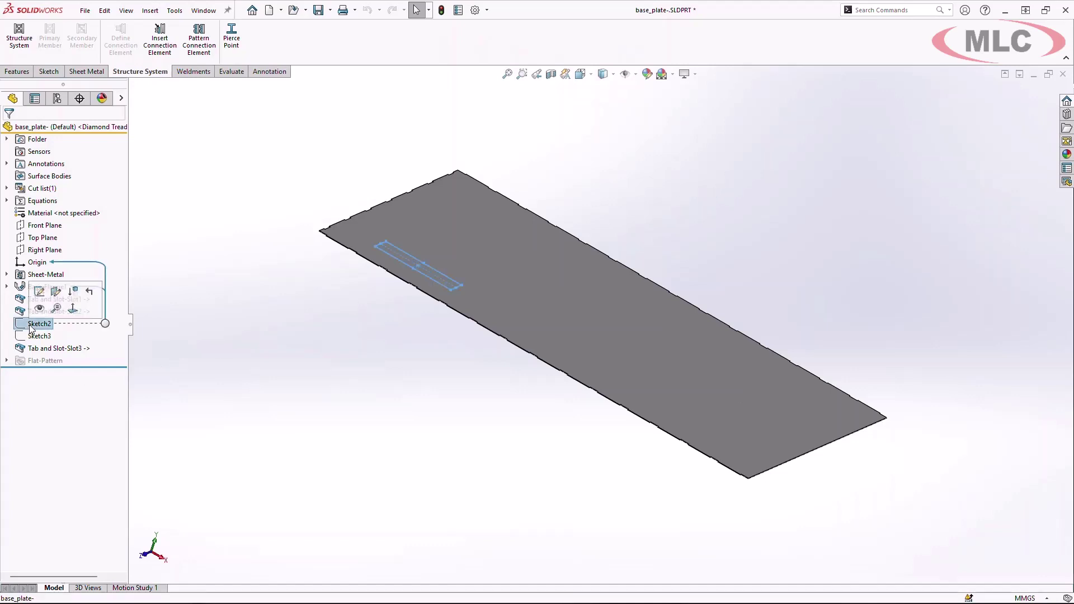
pyautogui.click(87, 72)
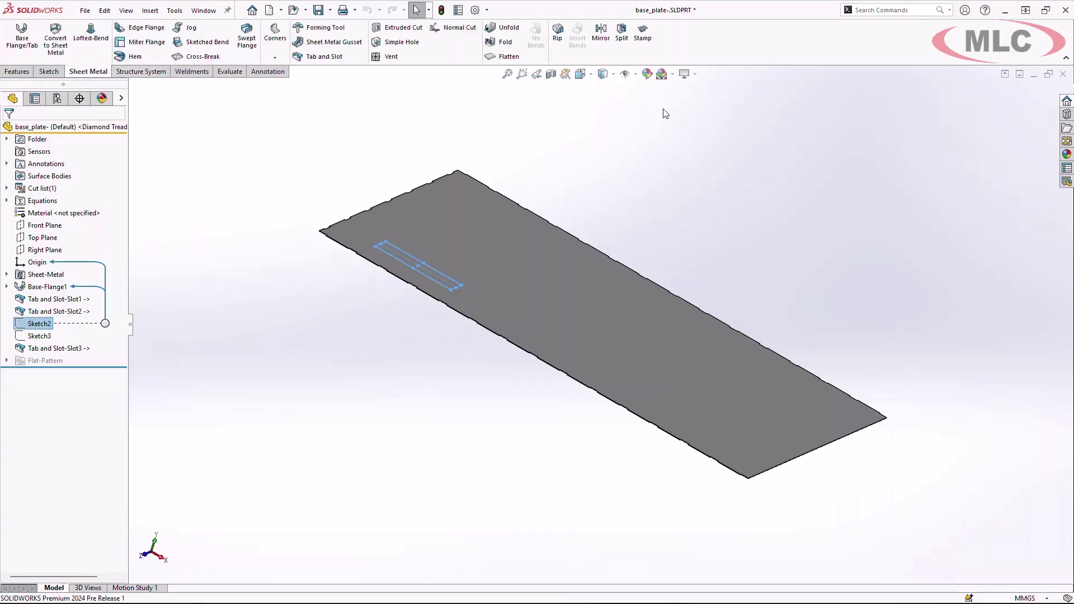
# Step: Start a Stamp from Sketch2 with 15mm depth and a 10° draft angle
pyautogui.click(644, 39)
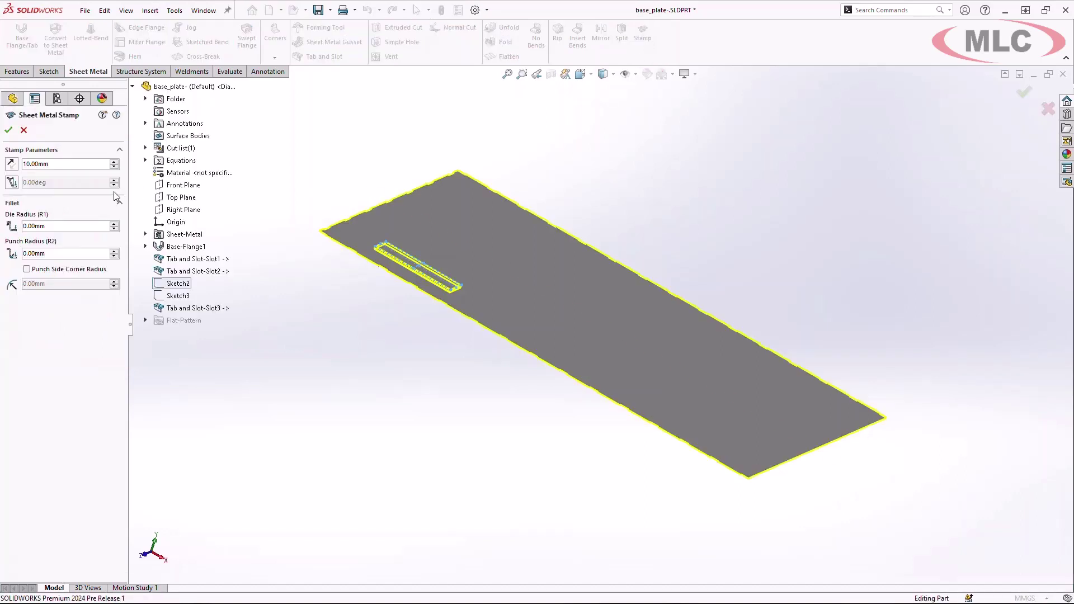
pyautogui.click(77, 164)
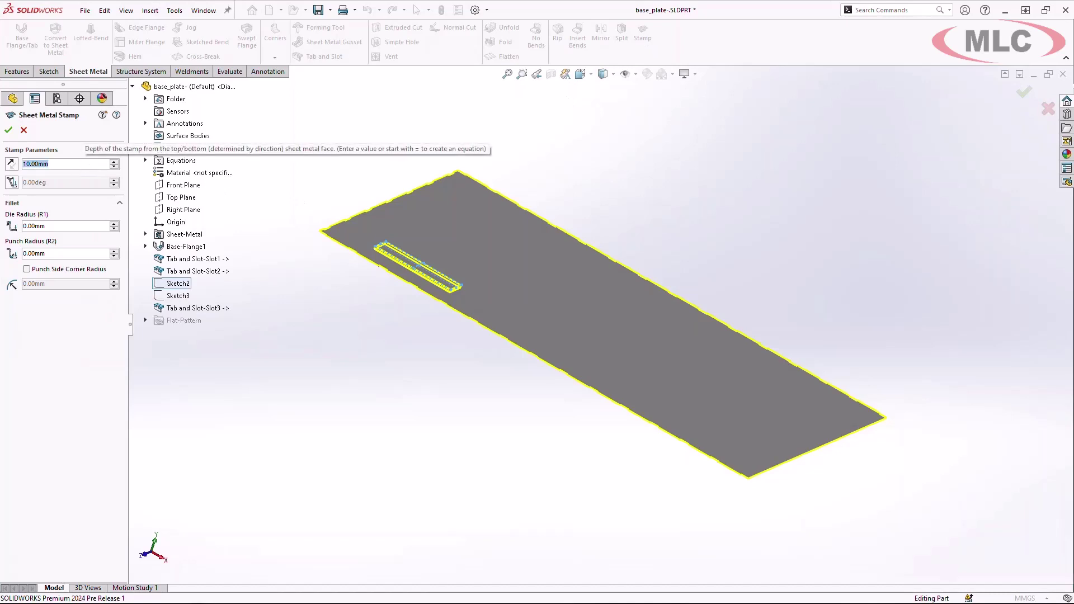
pyautogui.write('15')
pyautogui.press('Return')
pyautogui.scroll(-3, 394, 298)
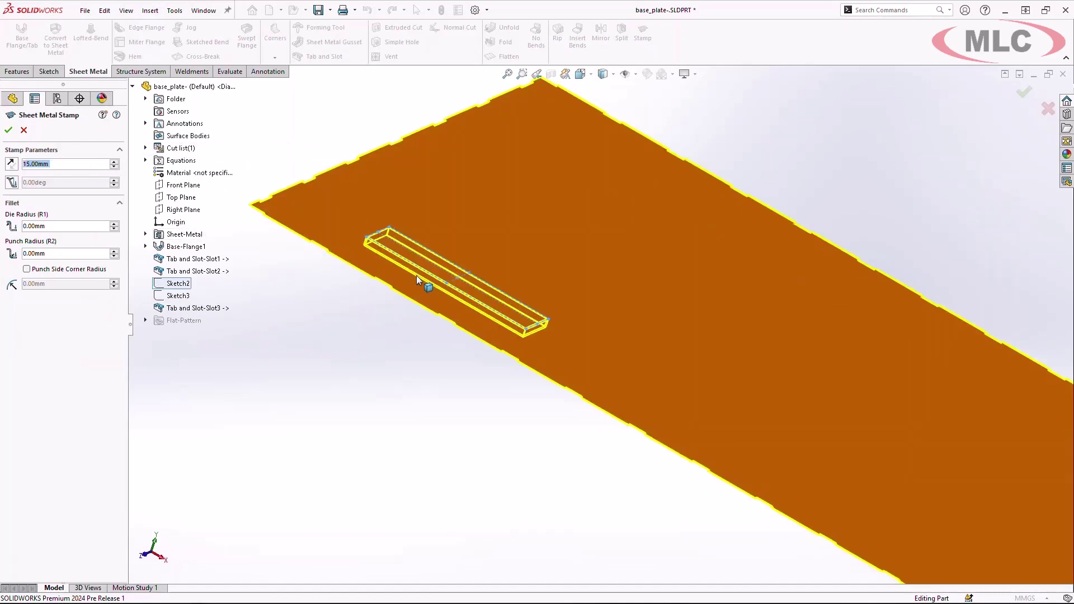
pyautogui.click(59, 227)
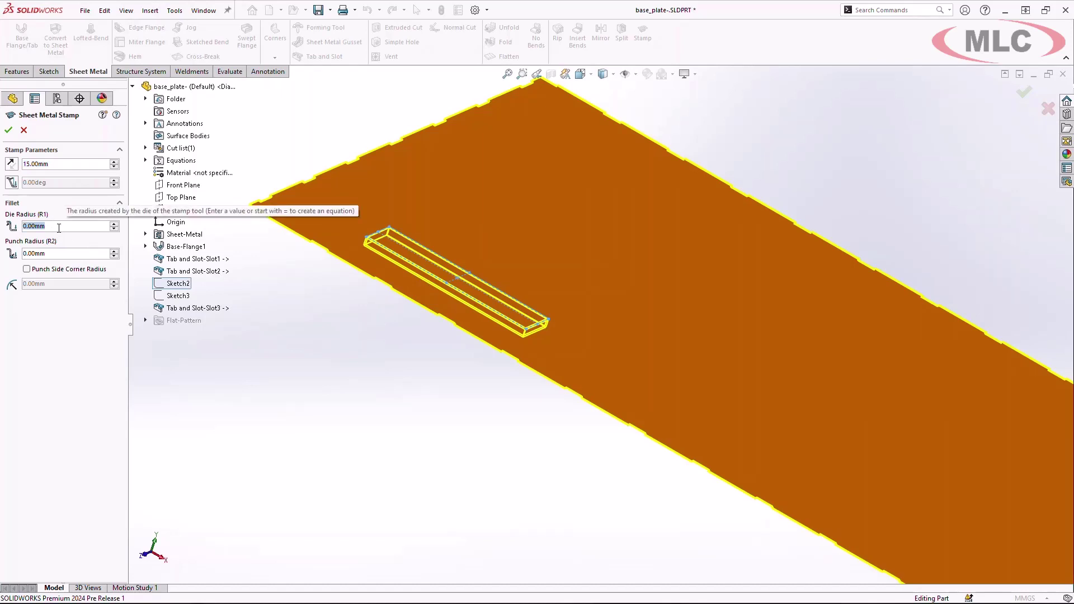
pyautogui.click(11, 182)
pyautogui.click(68, 185)
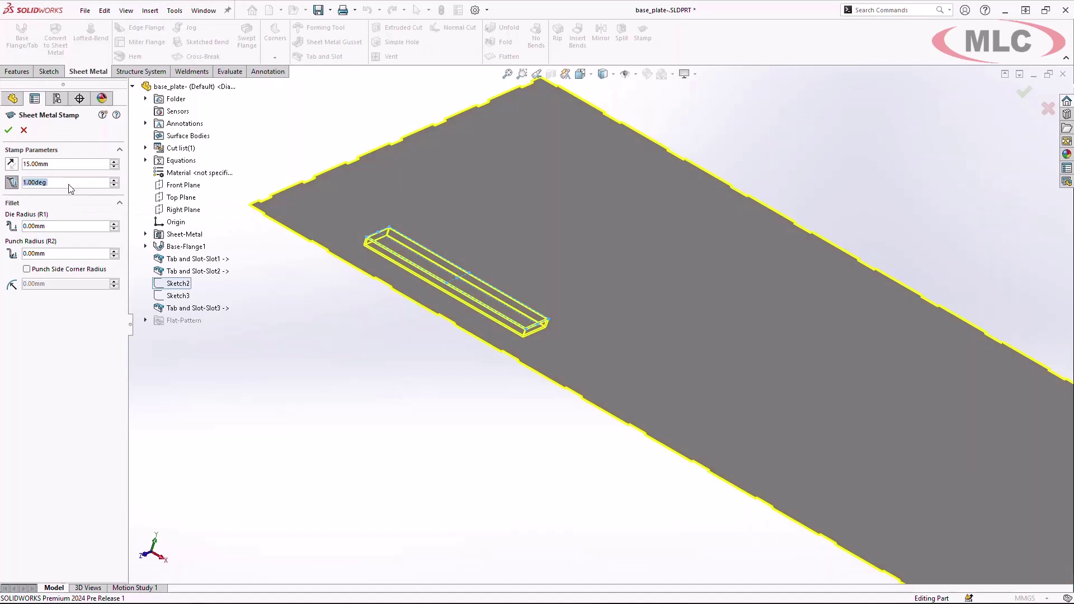
pyautogui.write('10')
pyautogui.press('Return')
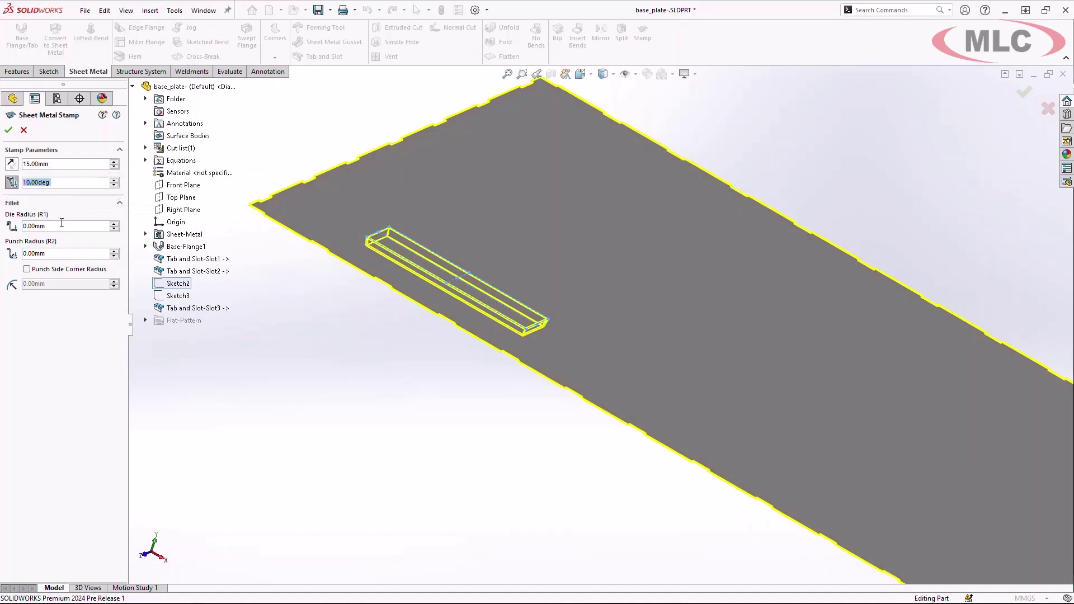
# Step: Set 5mm die radius, 5mm punch radius and 5mm punch side corner radius, then finish the stamp
pyautogui.click(60, 227)
pyautogui.write('5')
pyautogui.press('Return')
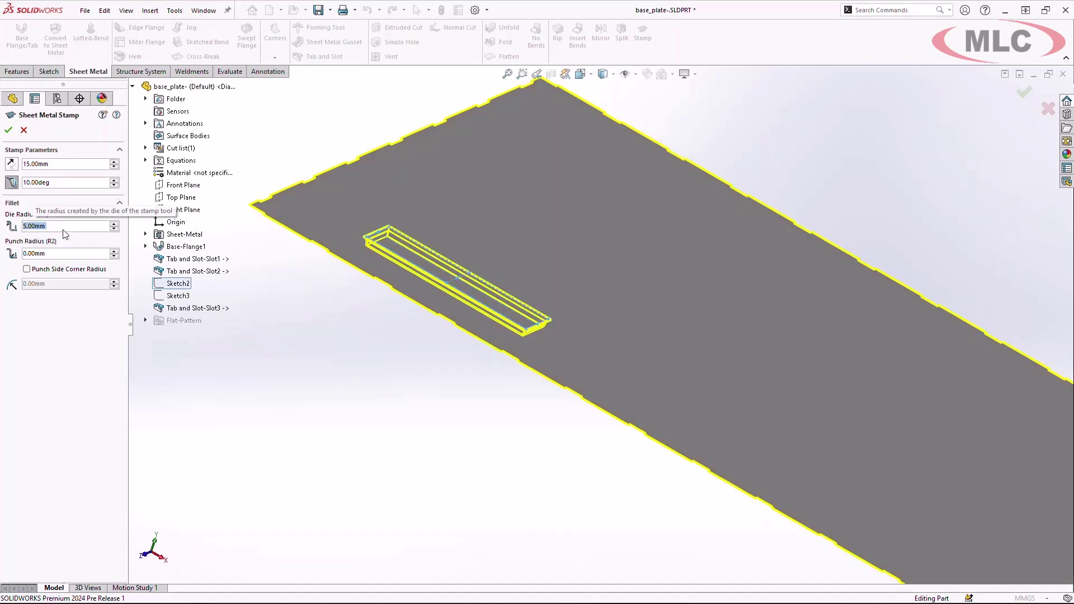
pyautogui.click(72, 254)
pyautogui.write('5')
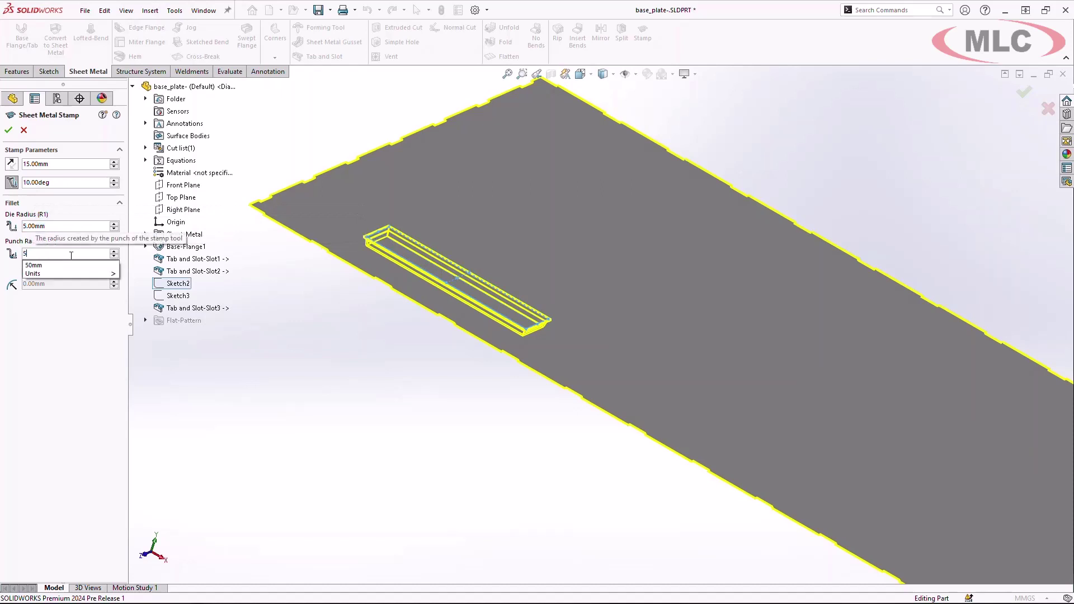
pyautogui.press('Return')
pyautogui.click(44, 271)
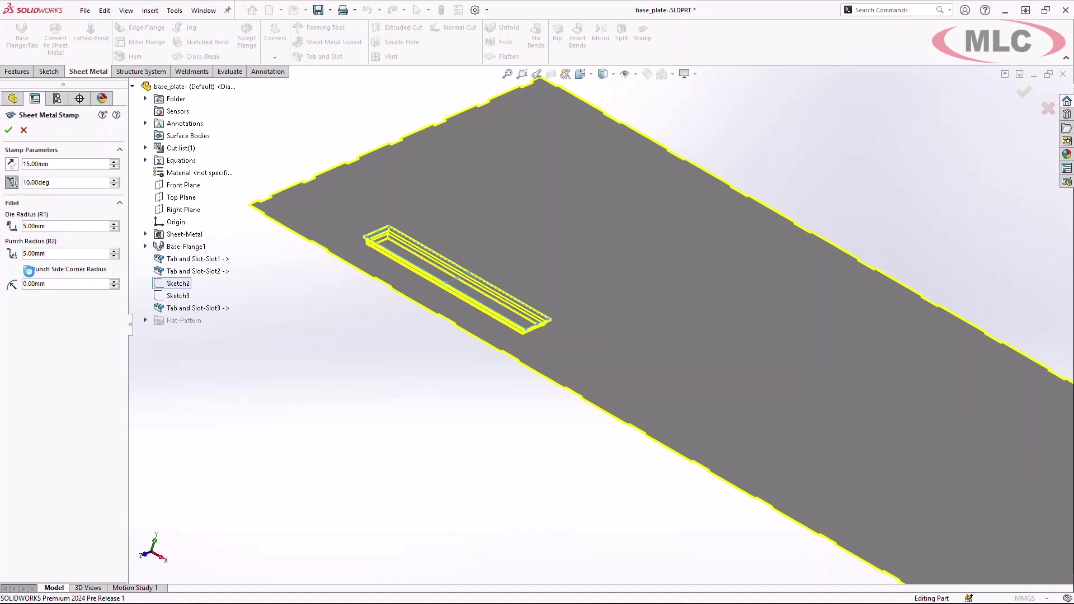
pyautogui.click(76, 284)
pyautogui.write('5')
pyautogui.press('Return')
pyautogui.click(8, 131)
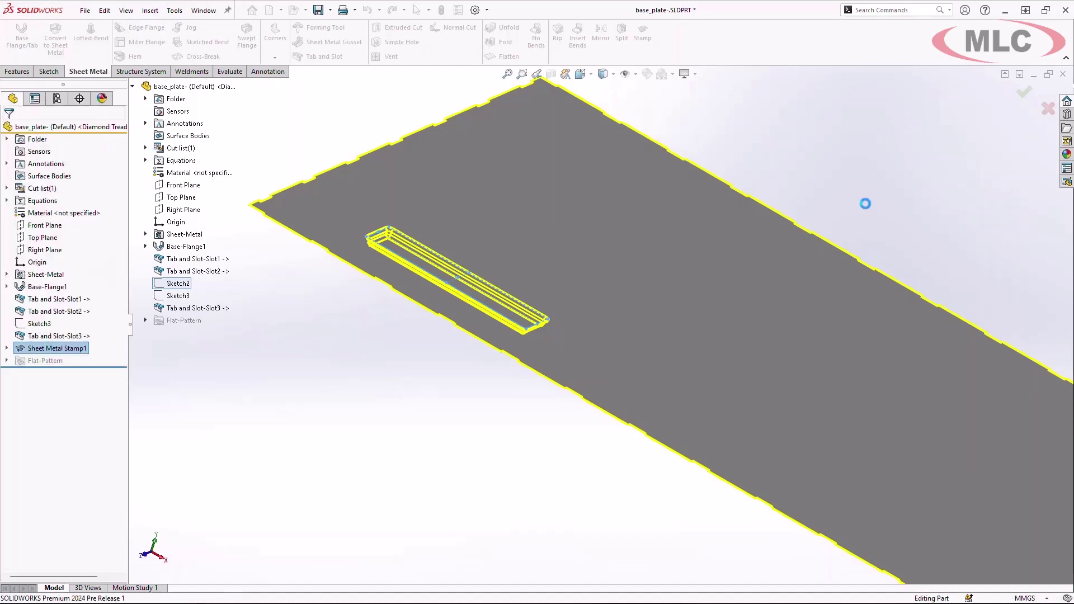
# Step: Create a Sketch Driven Pattern of Sheet Metal Stamp1 driven by the Sketch3 points
pyautogui.click(102, 321)
pyautogui.scroll(1, 442, 442)
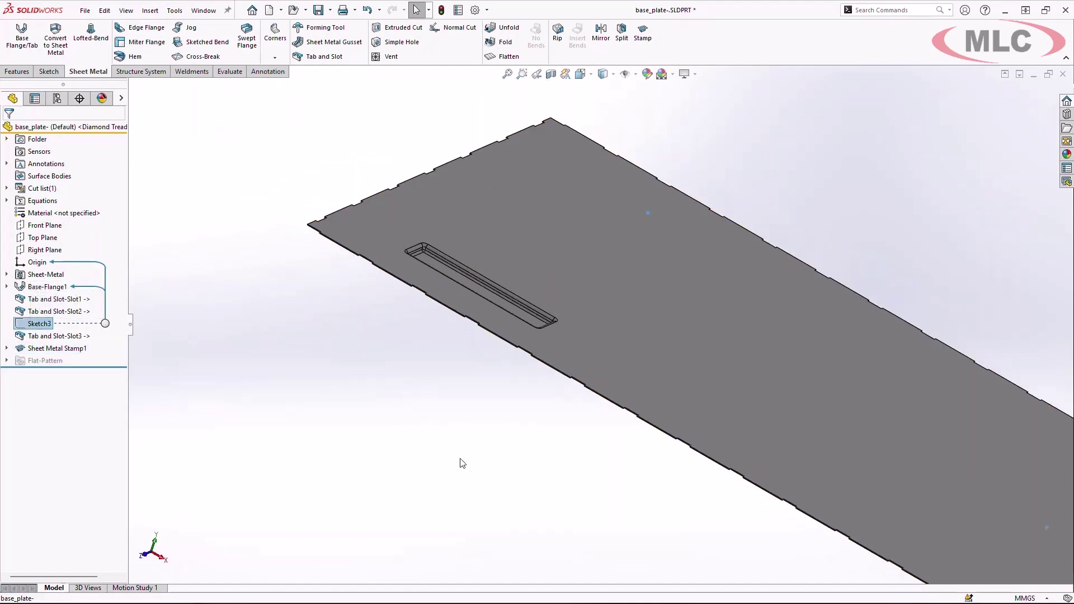
pyautogui.click(17, 73)
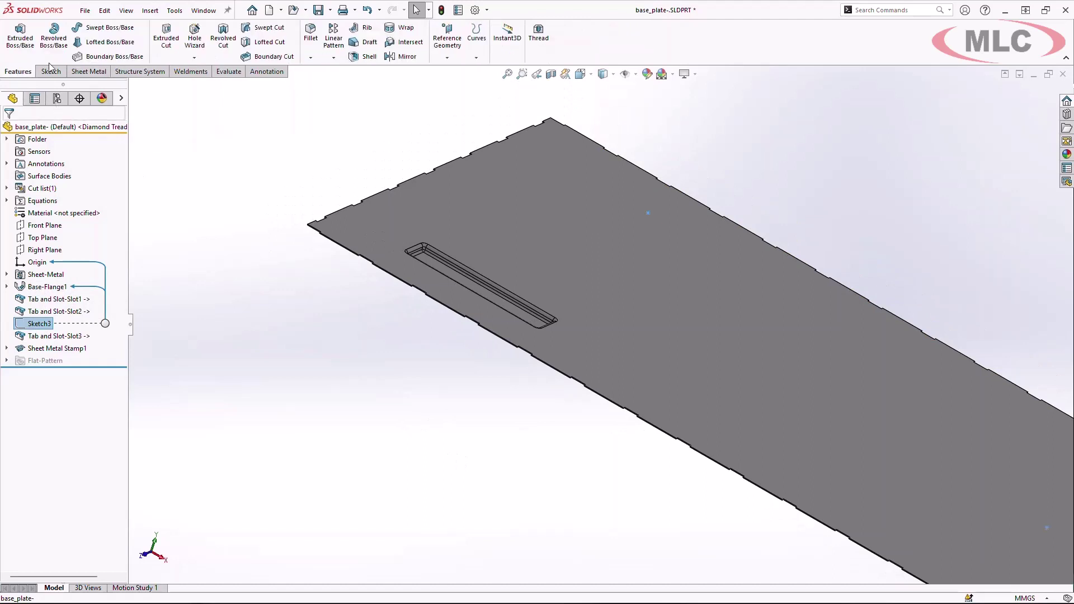
pyautogui.click(335, 59)
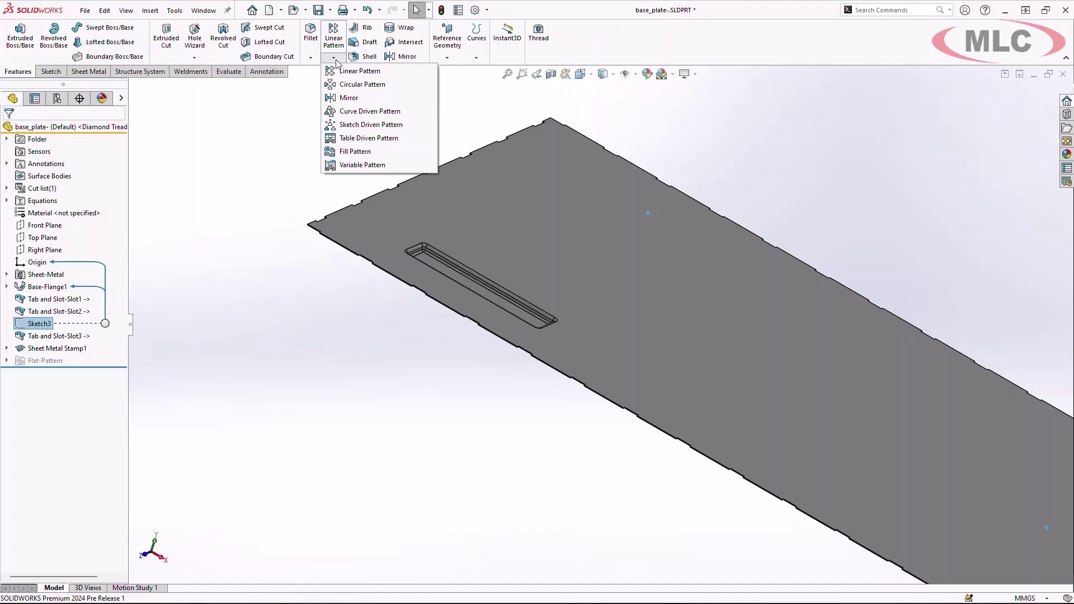
pyautogui.click(357, 125)
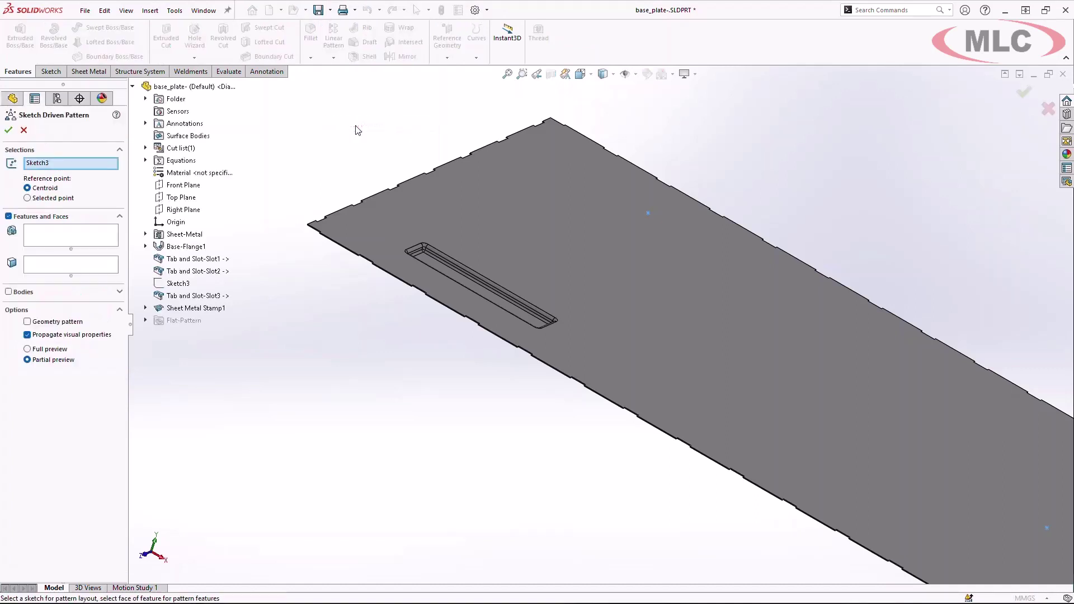
pyautogui.click(49, 234)
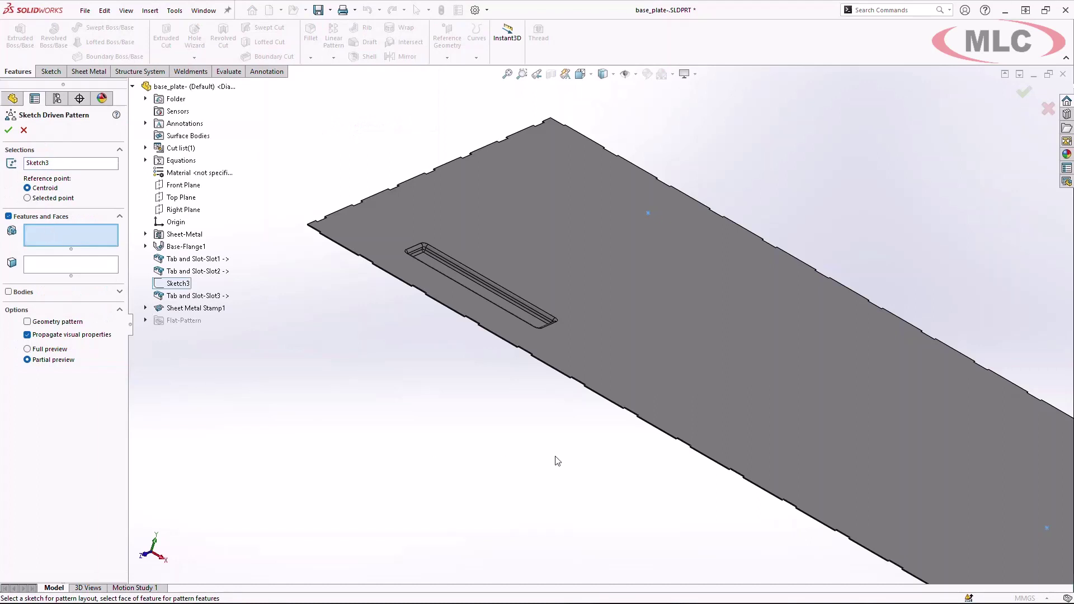
pyautogui.scroll(2, 559, 459)
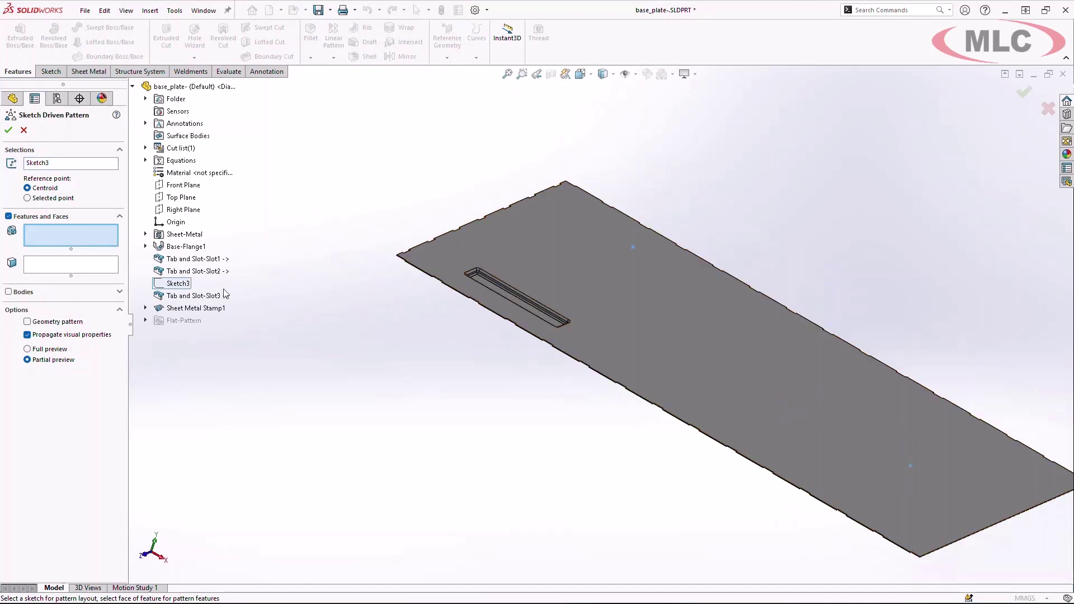
pyautogui.click(200, 308)
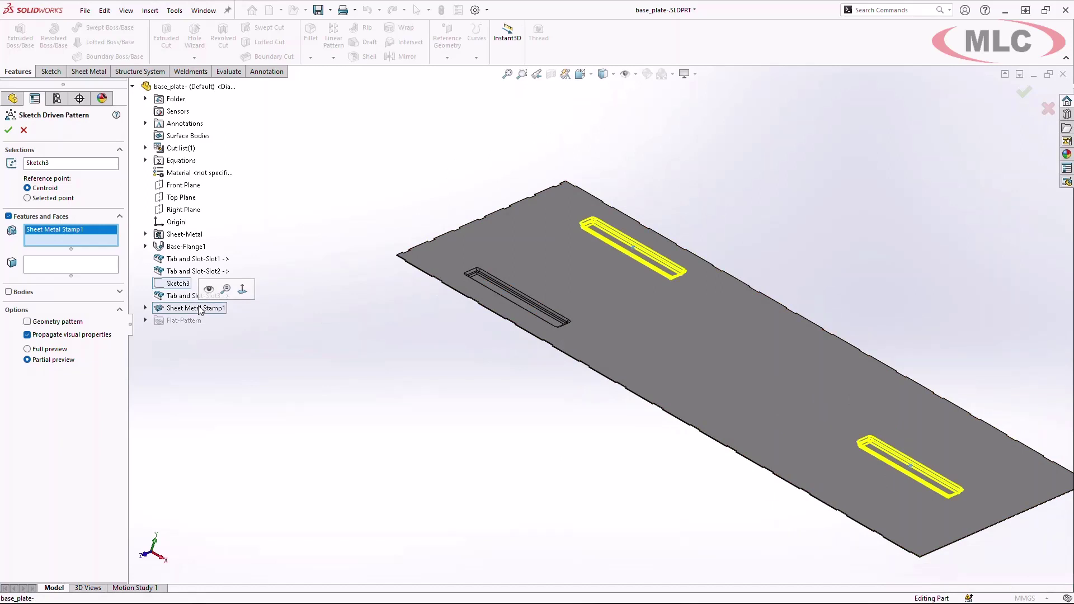
pyautogui.click(8, 130)
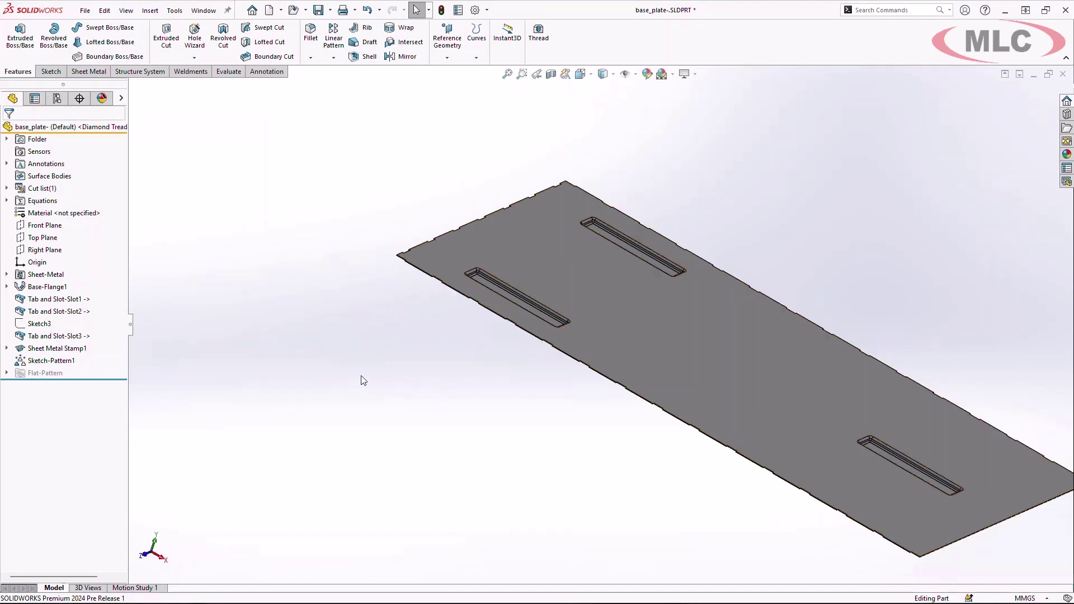
# Step: Switch to the Cargo Carrier assembly and zoom in on the left tail light
pyautogui.hotkey('ctrl', 'Tab')
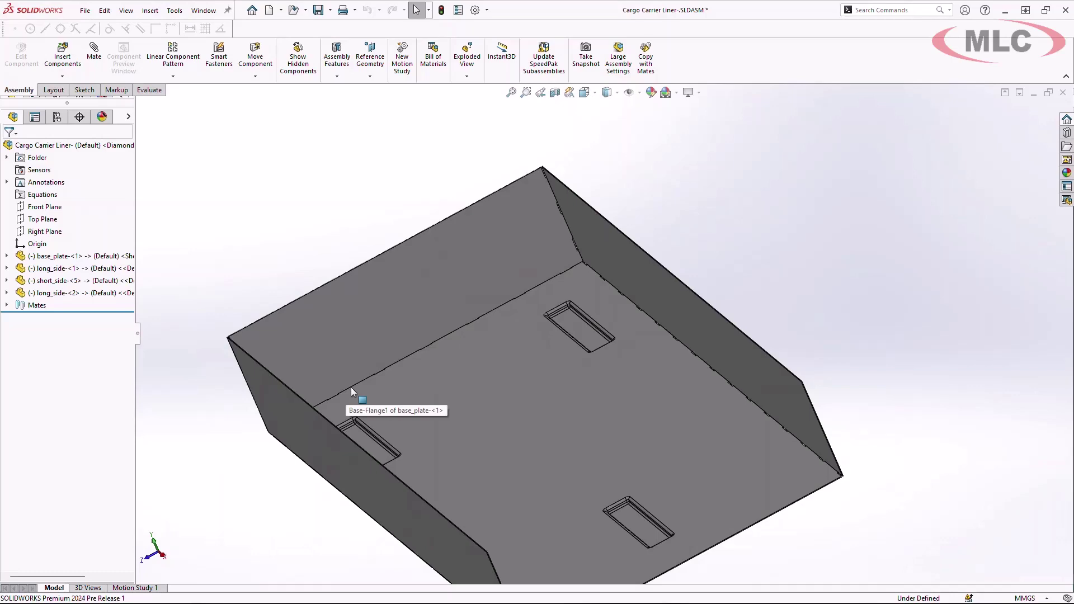
pyautogui.hotkey('ctrl', 'Tab')
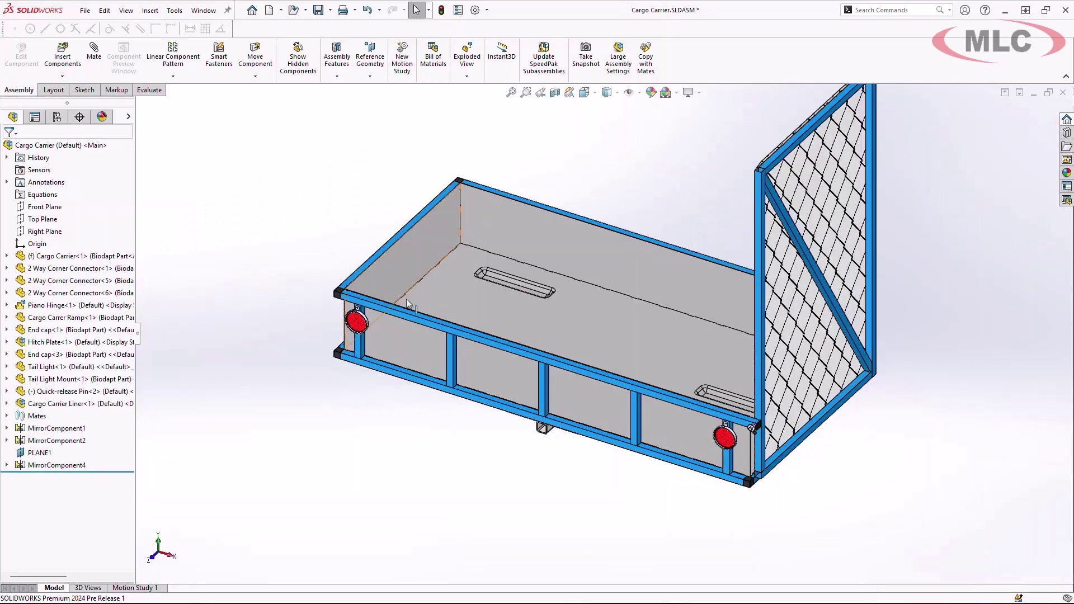
pyautogui.scroll(-6, 364, 327)
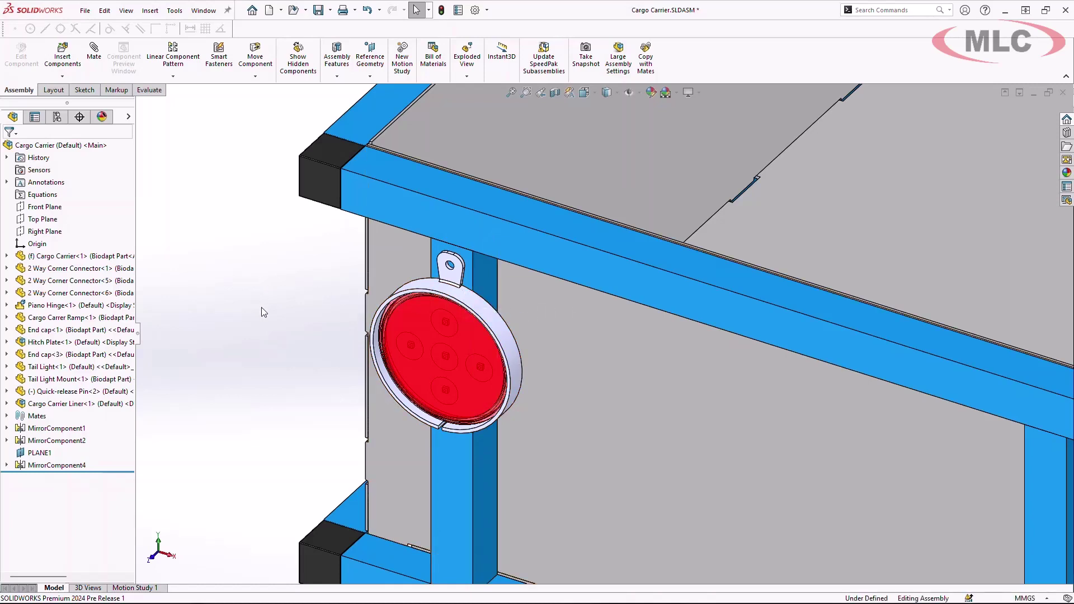
# Step: Switch to the Tail Light Mount part, select the ring's inner circular edge, and start Rip
pyautogui.hotkey('ctrl', 'F2')
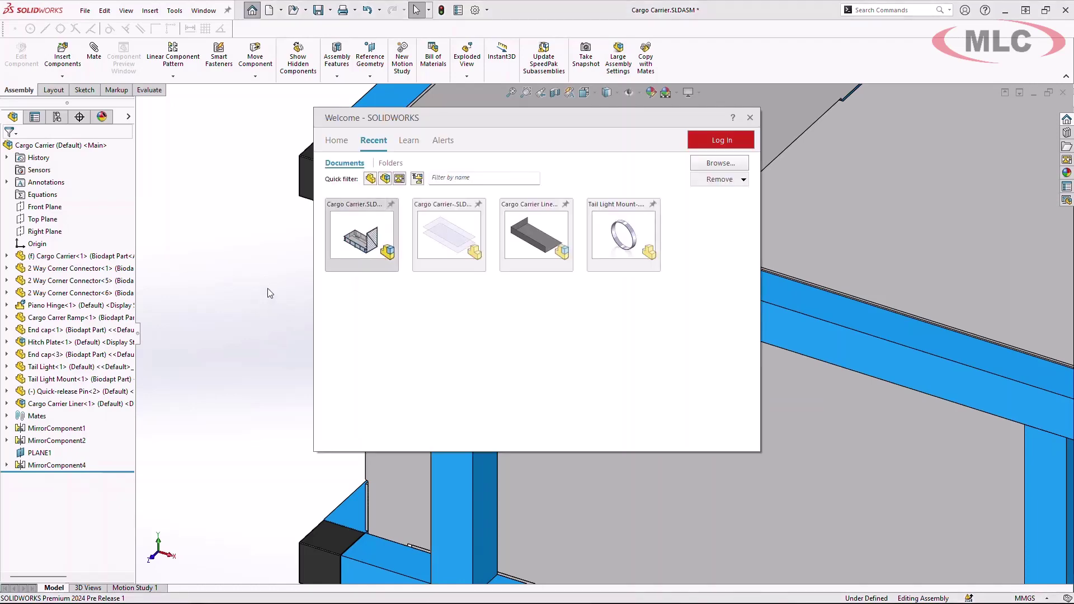
pyautogui.press('Escape')
pyautogui.hotkey('ctrl', 'Tab')
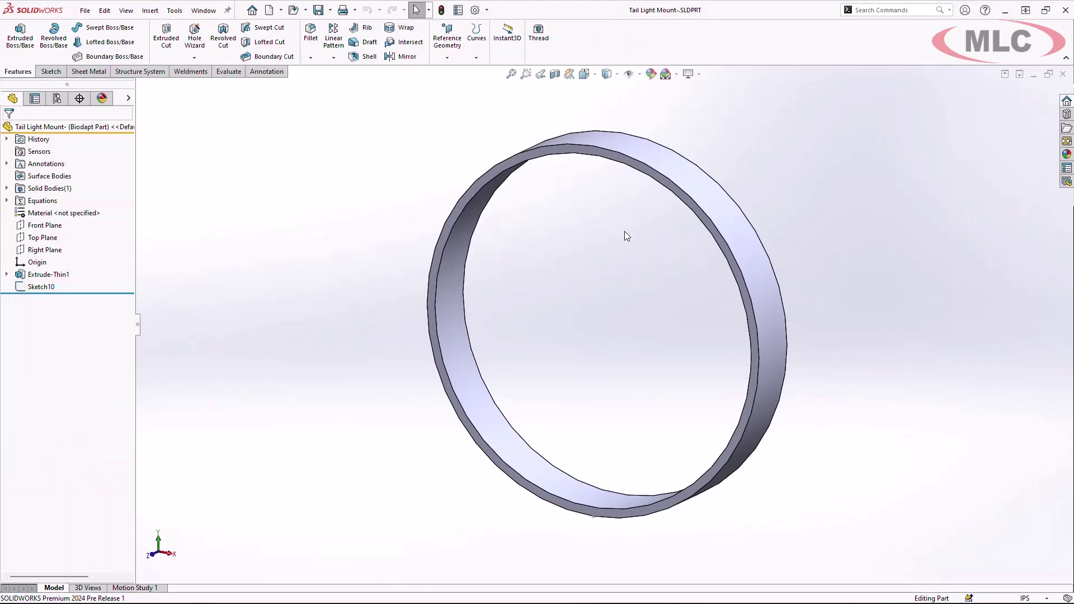
pyautogui.click(501, 461)
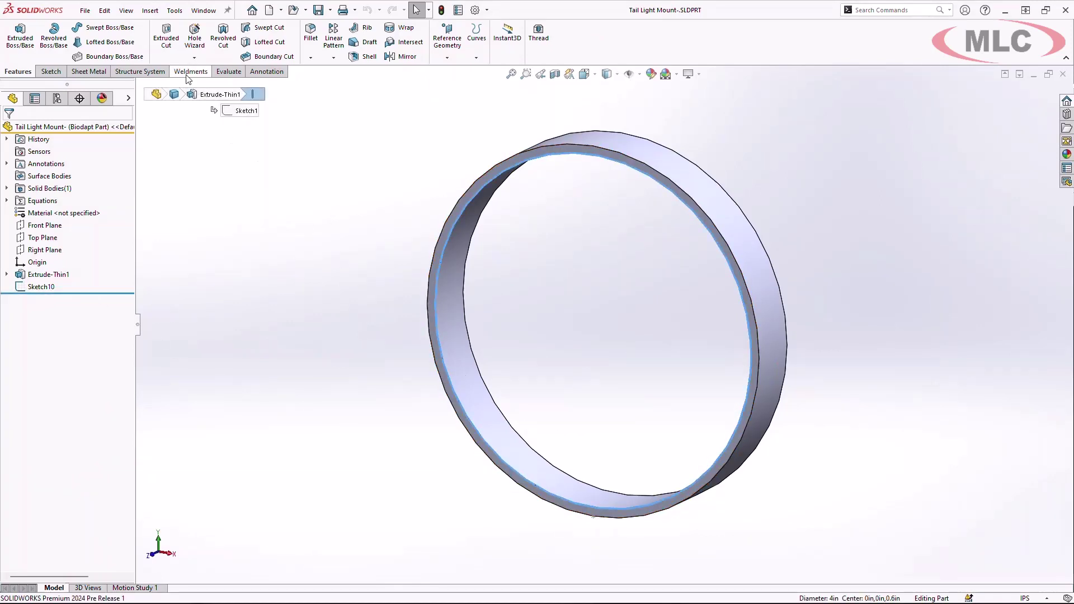
pyautogui.click(103, 72)
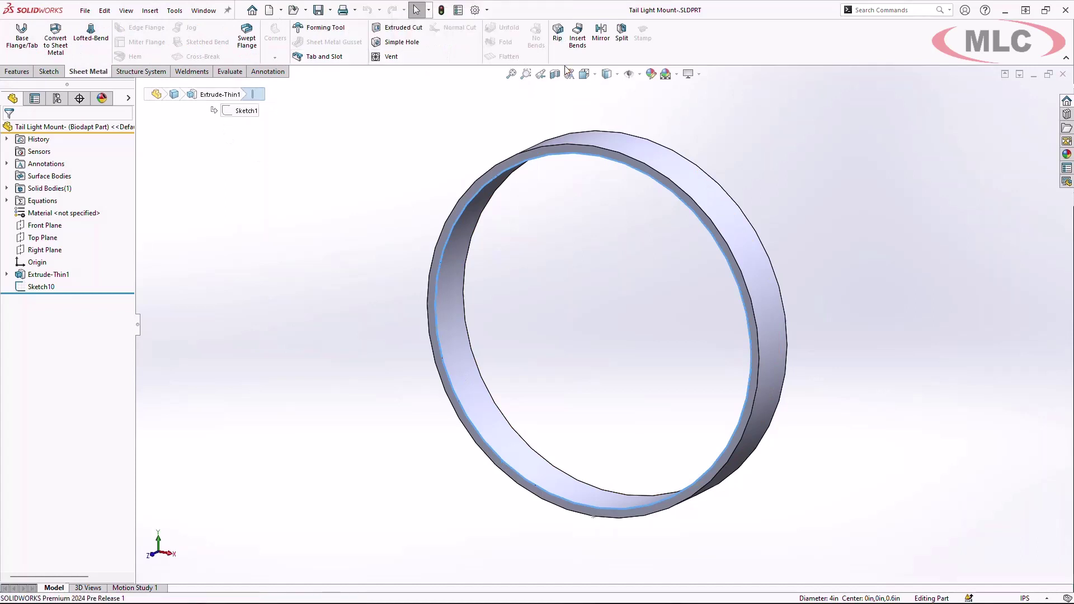
pyautogui.click(558, 32)
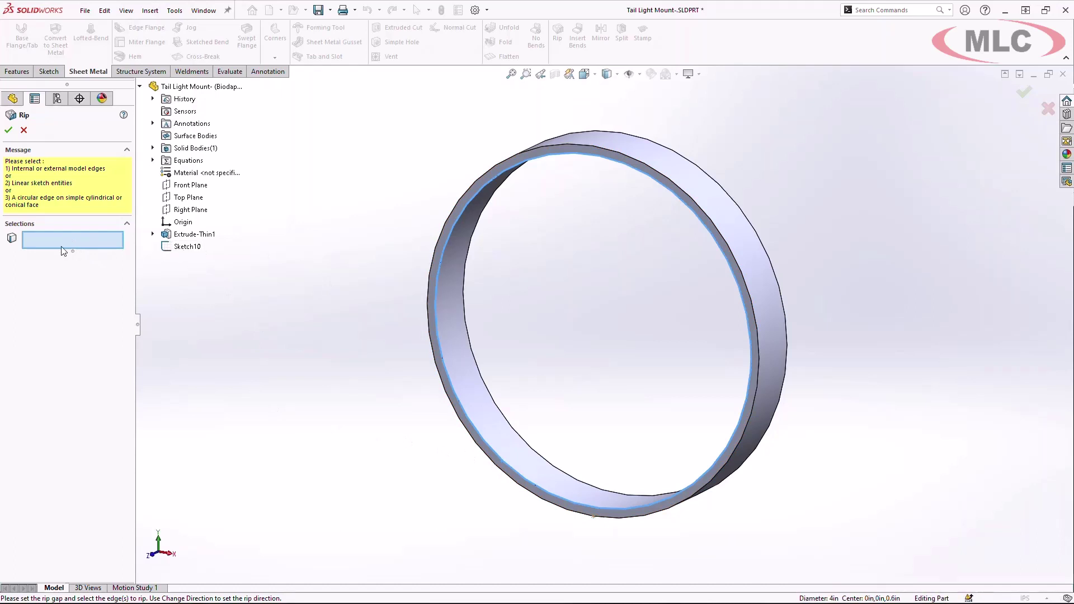
# Step: Rip the ring's circular edge at the Sketch10 point with a 0.125in gap
pyautogui.click(549, 505)
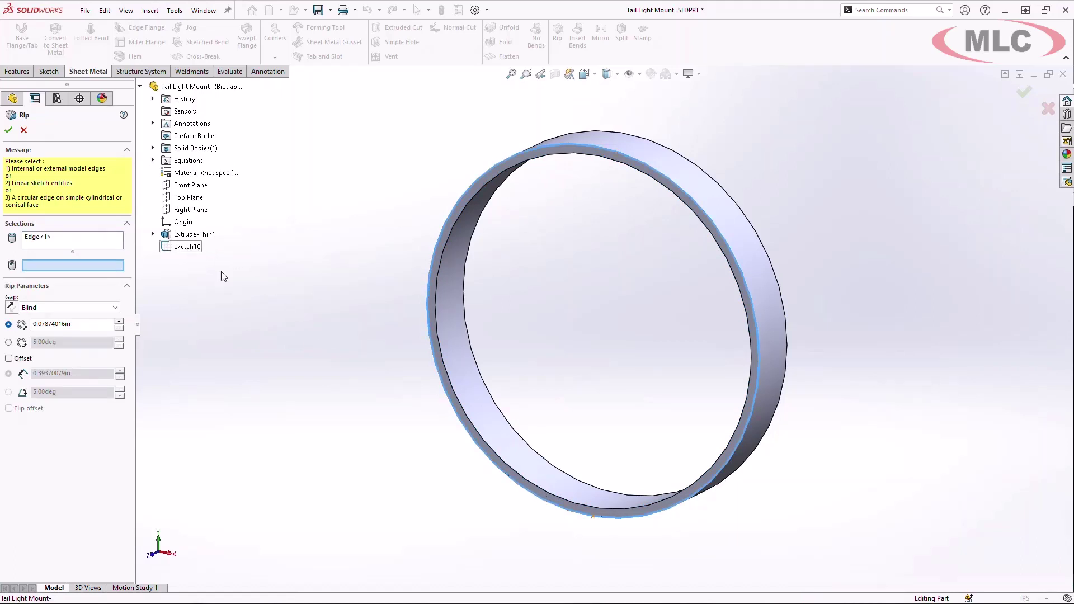
pyautogui.click(592, 515)
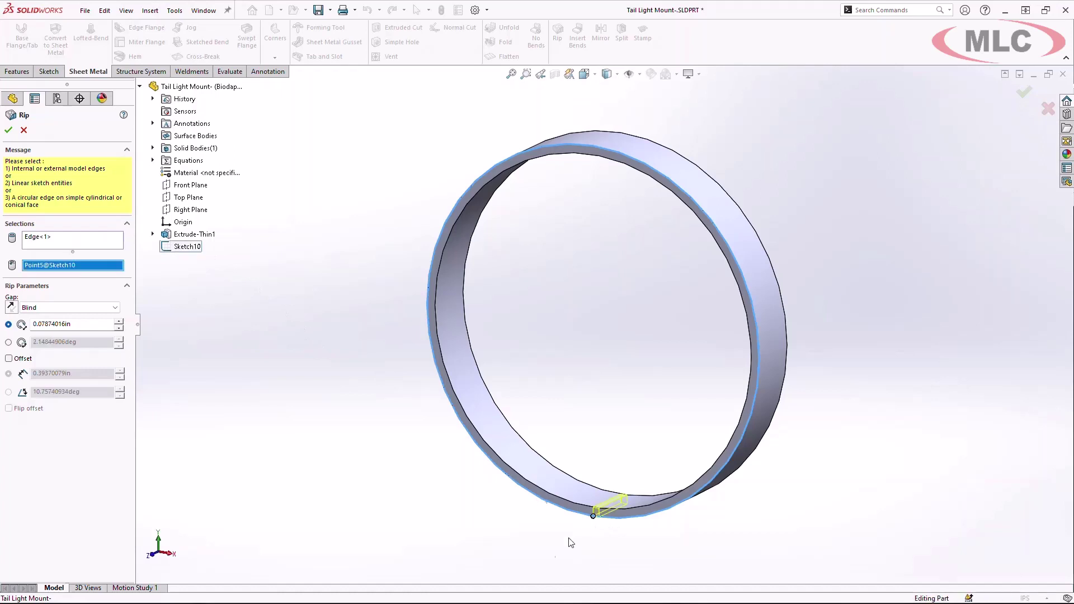
pyautogui.click(100, 327)
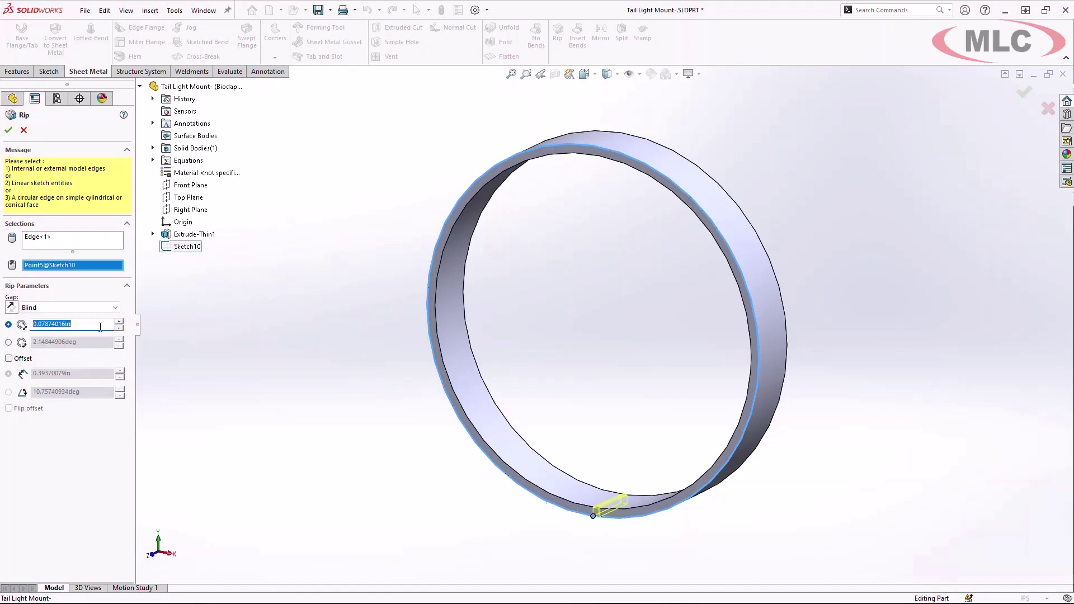
pyautogui.write('0.125')
pyautogui.press('Return')
# Step: Change the rip gap to a symmetric 3° angle and apply Rip1
pyautogui.click(8, 342)
pyautogui.doubleClick(87, 343)
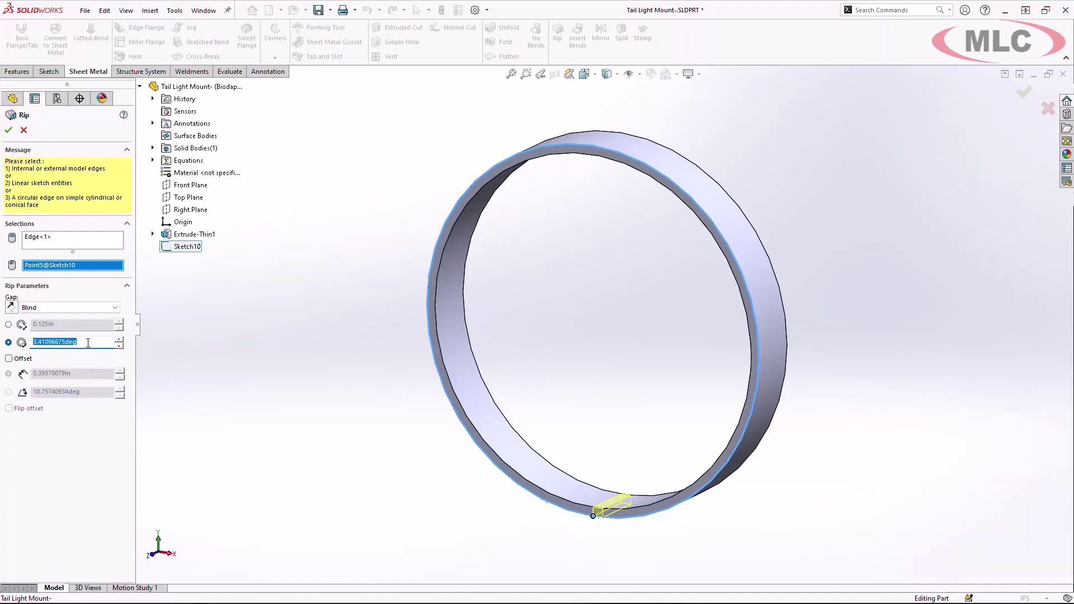
pyautogui.write('3')
pyautogui.press('Return')
pyautogui.click(93, 309)
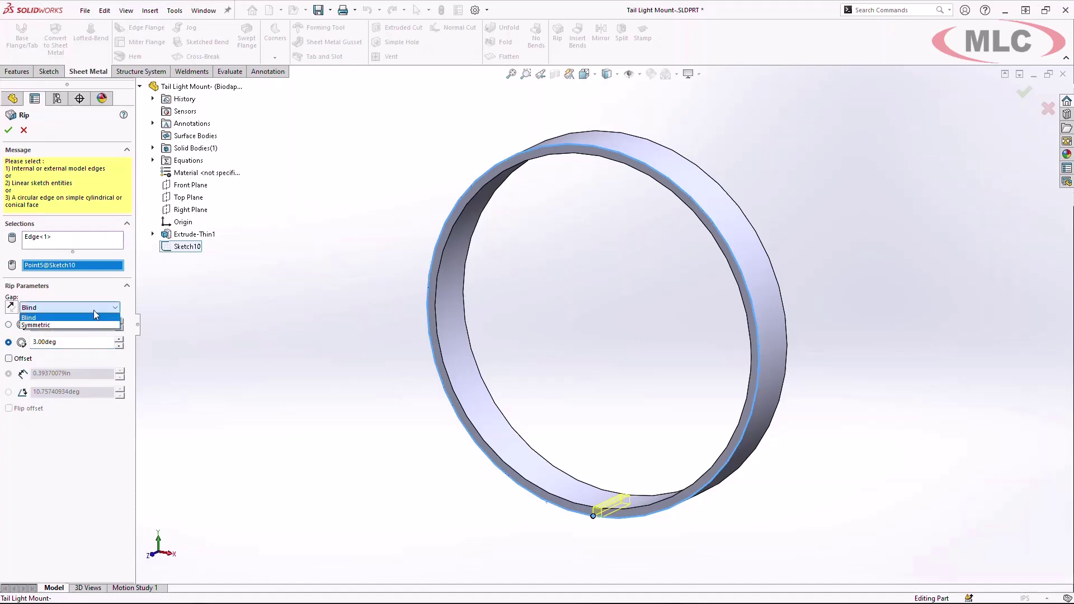
pyautogui.click(70, 329)
pyautogui.scroll(-6, 587, 510)
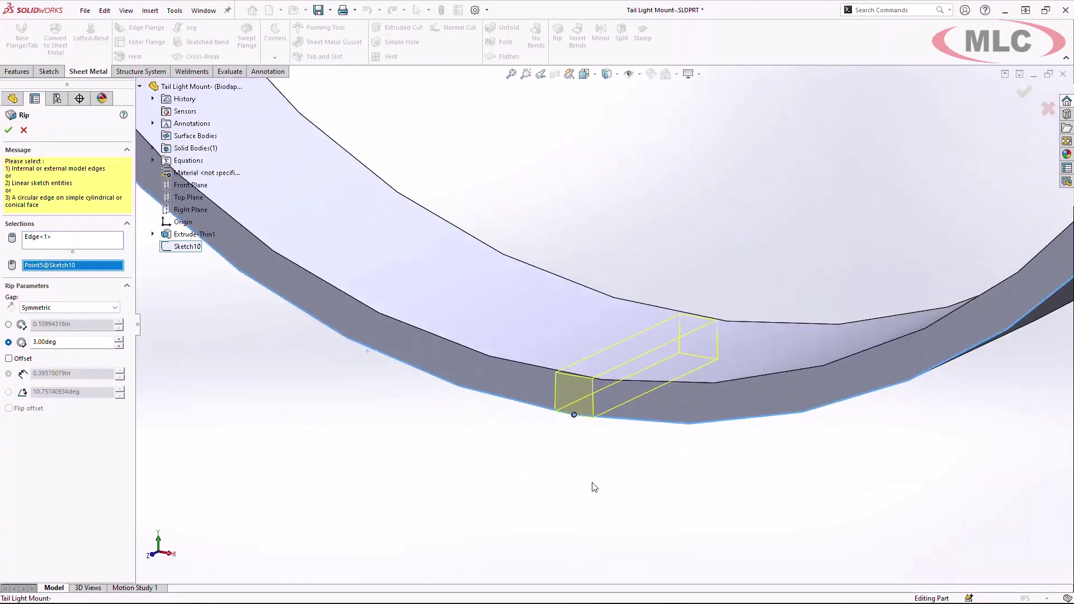
pyautogui.moveTo(592, 489); pyautogui.dragTo(611, 439, button='middle')
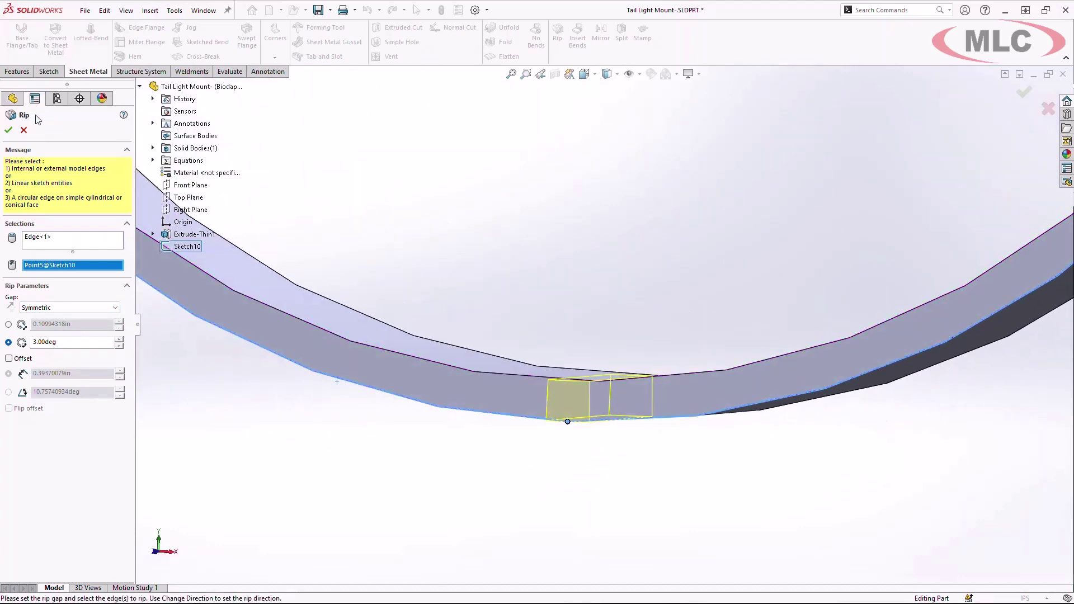
pyautogui.click(8, 131)
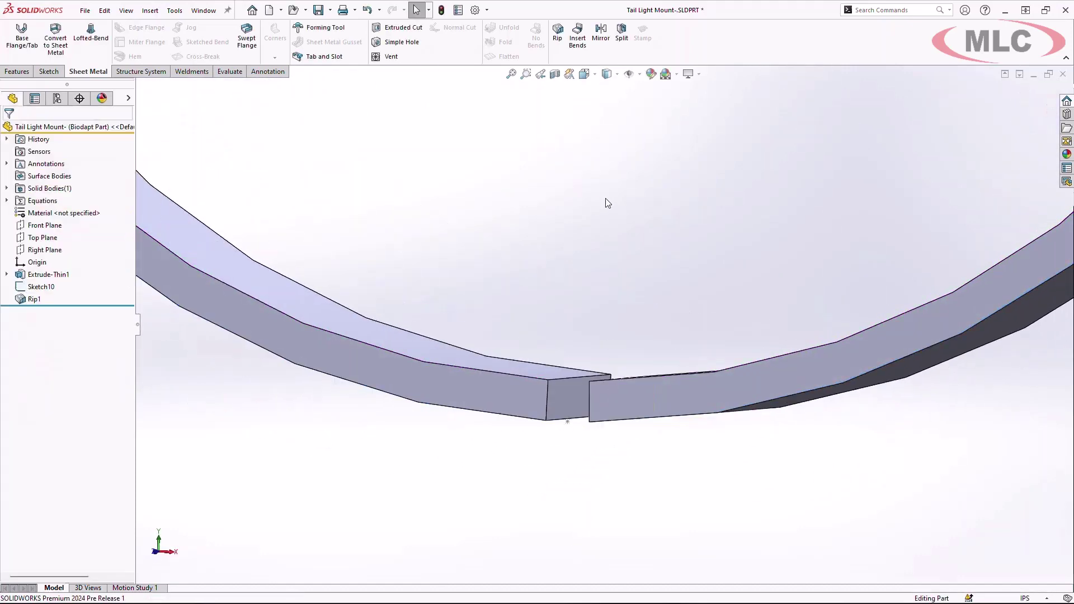
# Step: Insert sheet metal bends on the ring, using the rip edge as the fixed edge
pyautogui.click(577, 35)
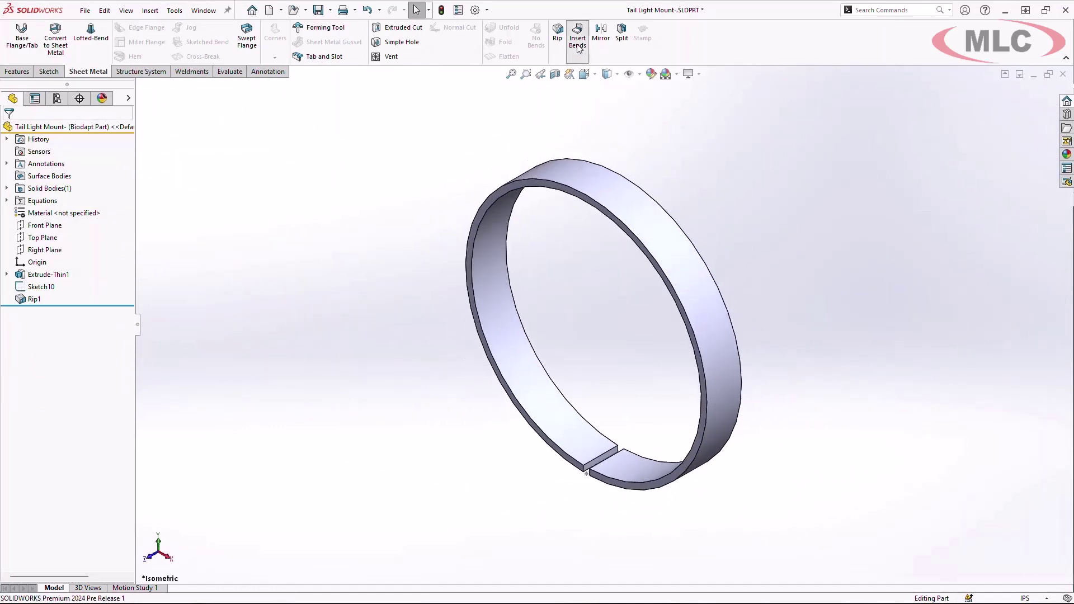
pyautogui.click(604, 458)
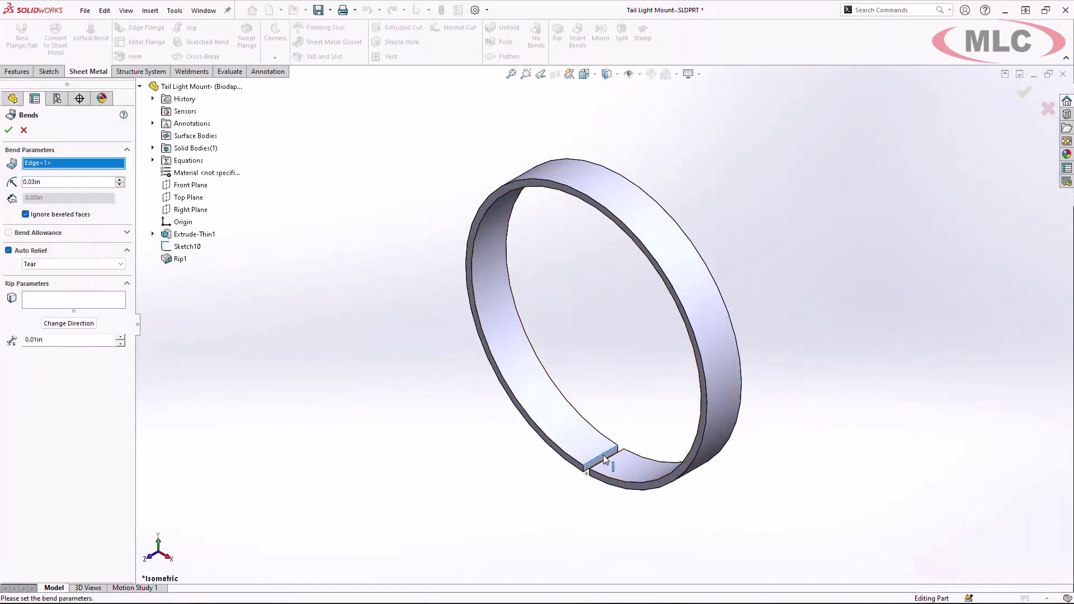
pyautogui.click(8, 130)
# Step: Flatten the ring to confirm it unrolls into a flat strip, then fold it back
pyautogui.click(505, 57)
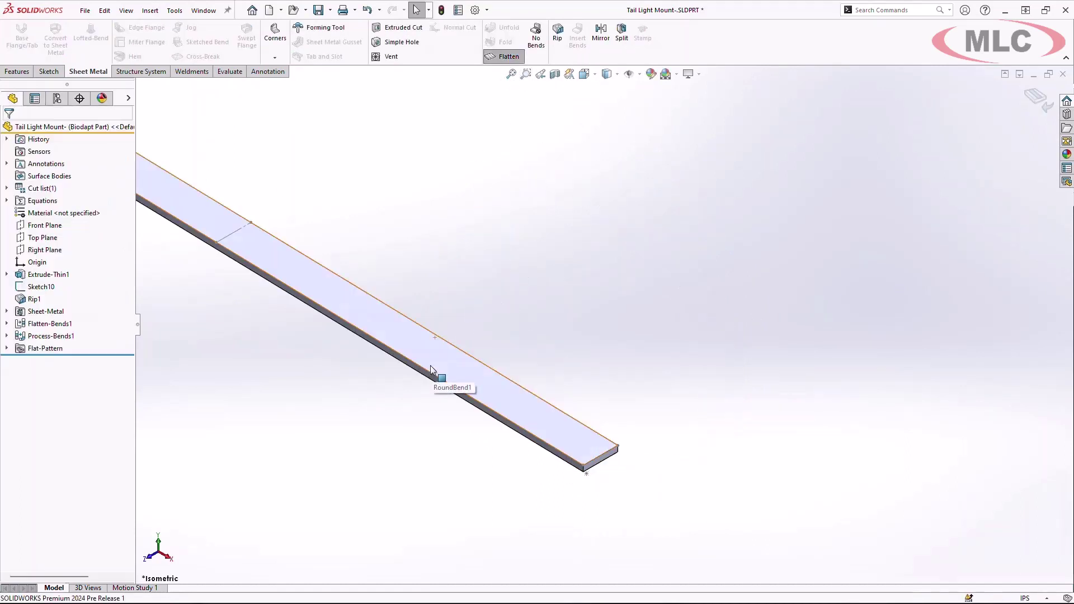
pyautogui.press('f')
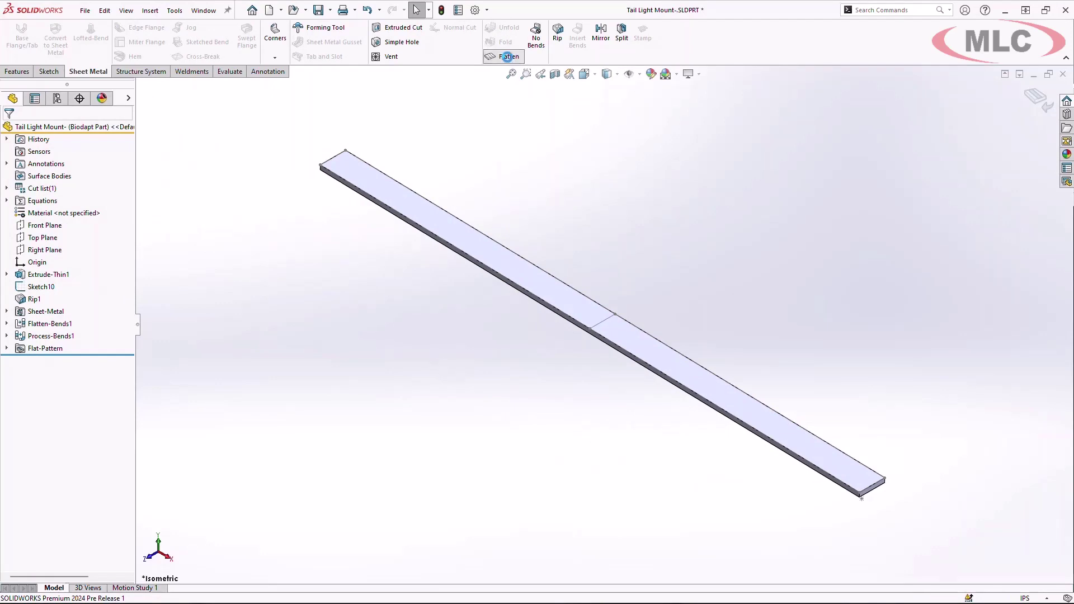
pyautogui.click(507, 57)
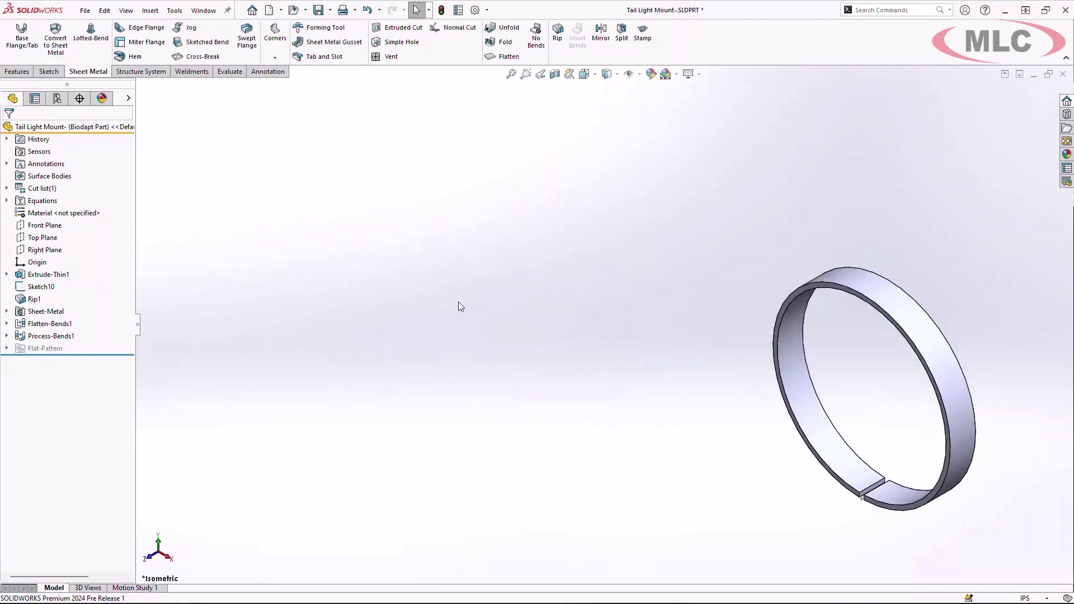
pyautogui.hotkey('ctrl', 'Tab')
# Step: Switch to the Cargo Carrier assembly and zoom to fit the complete carrier
pyautogui.click(576, 317)
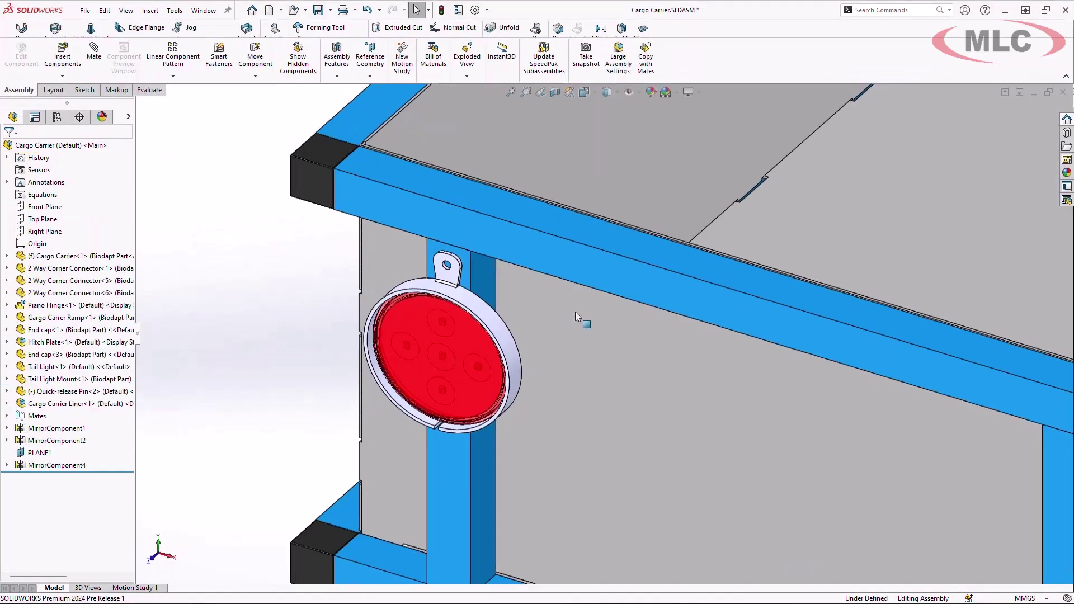
pyautogui.press('f')
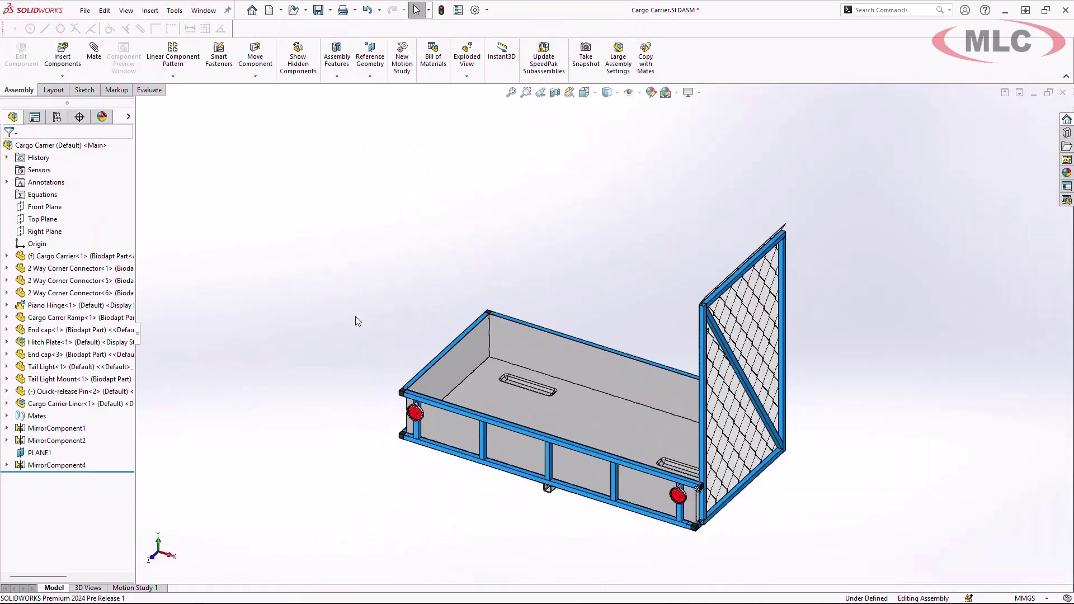